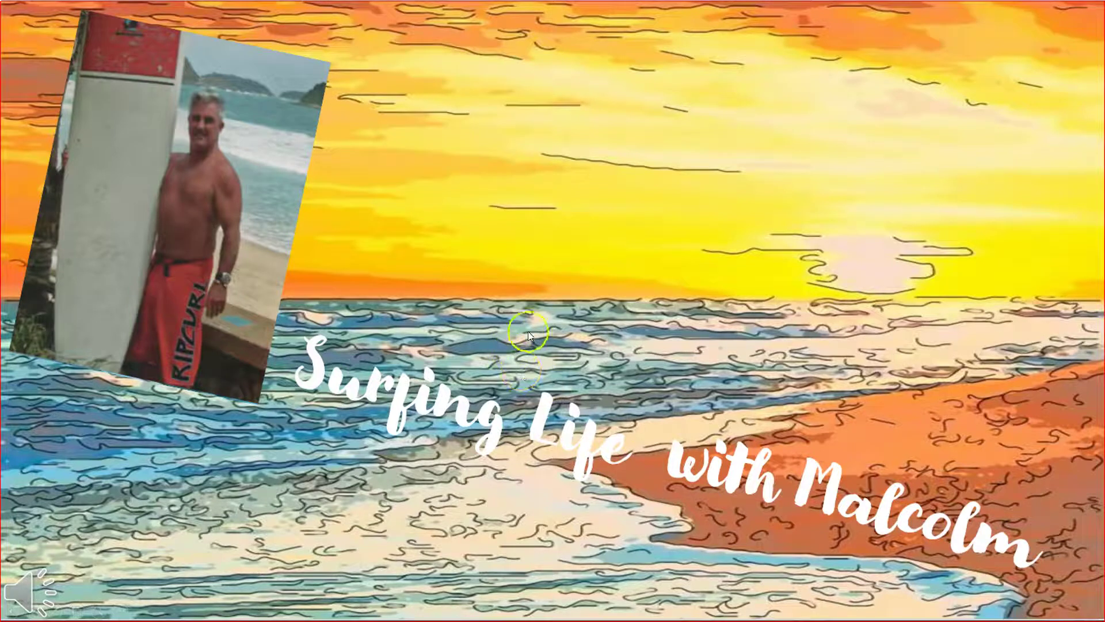
# - End the running slide show and minimize the presentation window to get back to the web browser
pyautogui.rightClick(603, 340)
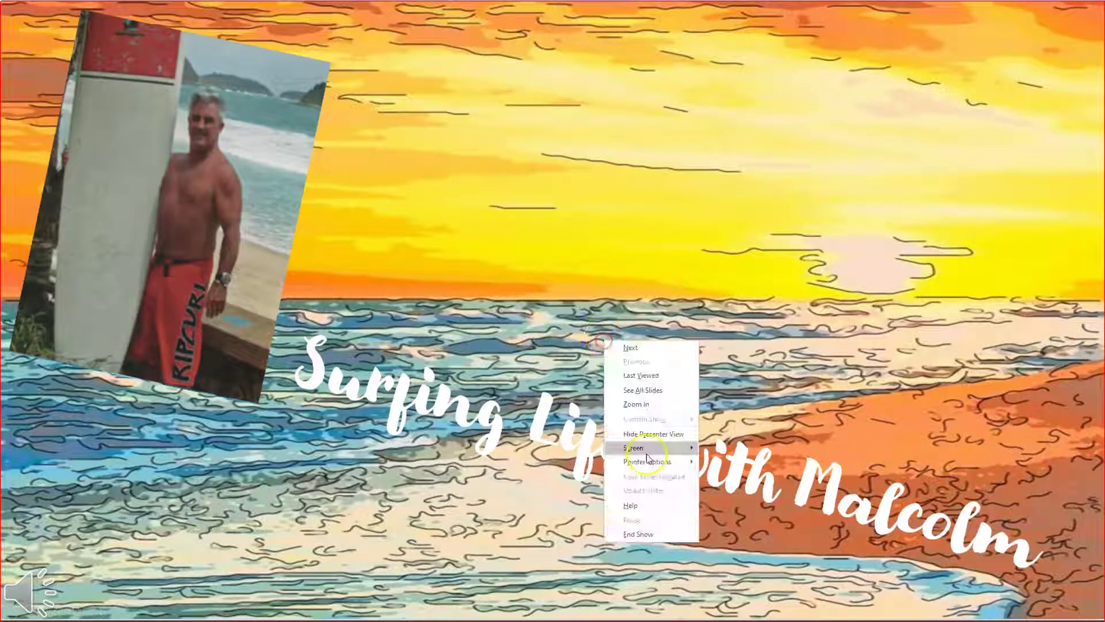
pyautogui.click(632, 528)
pyautogui.click(1039, 9)
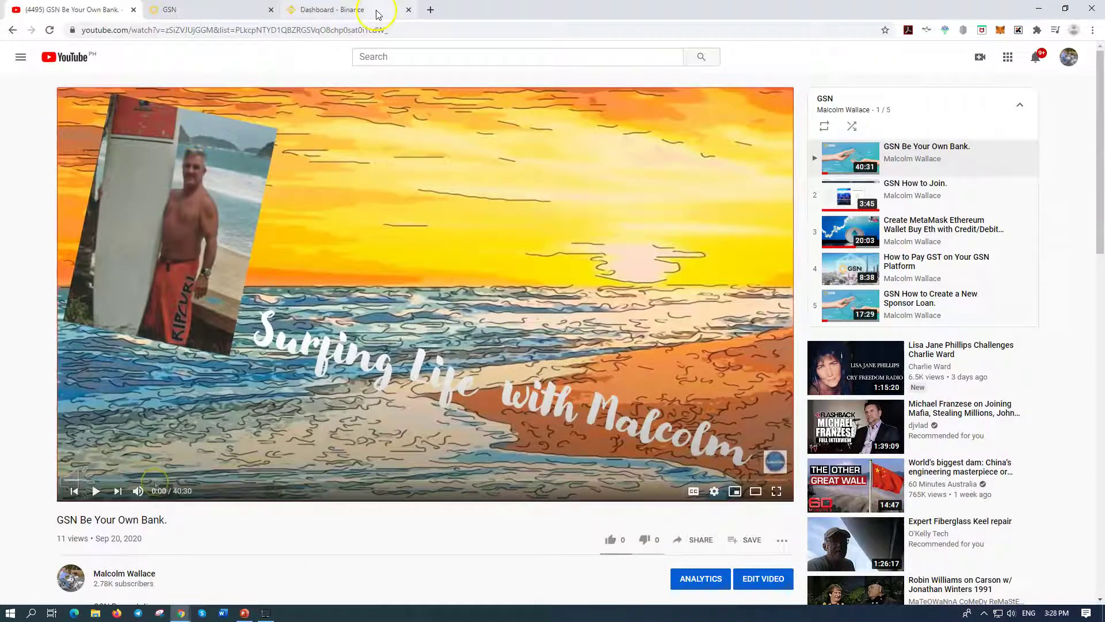
# - Switch to the GSN portal and log in with the account's e-mail address and password
pyautogui.click(189, 16)
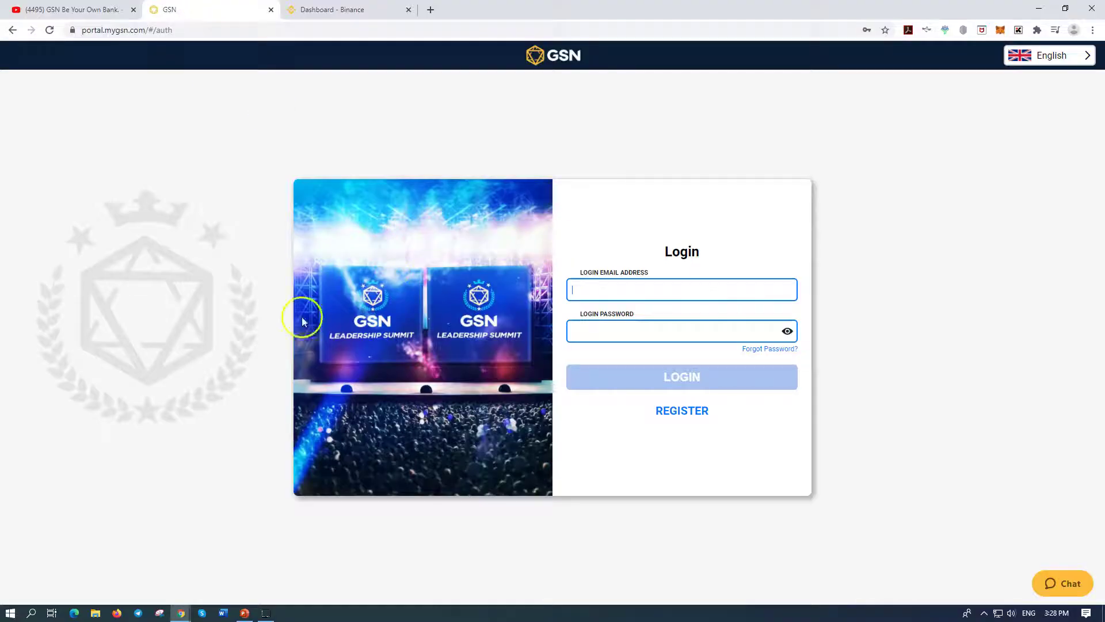
pyautogui.click(619, 290)
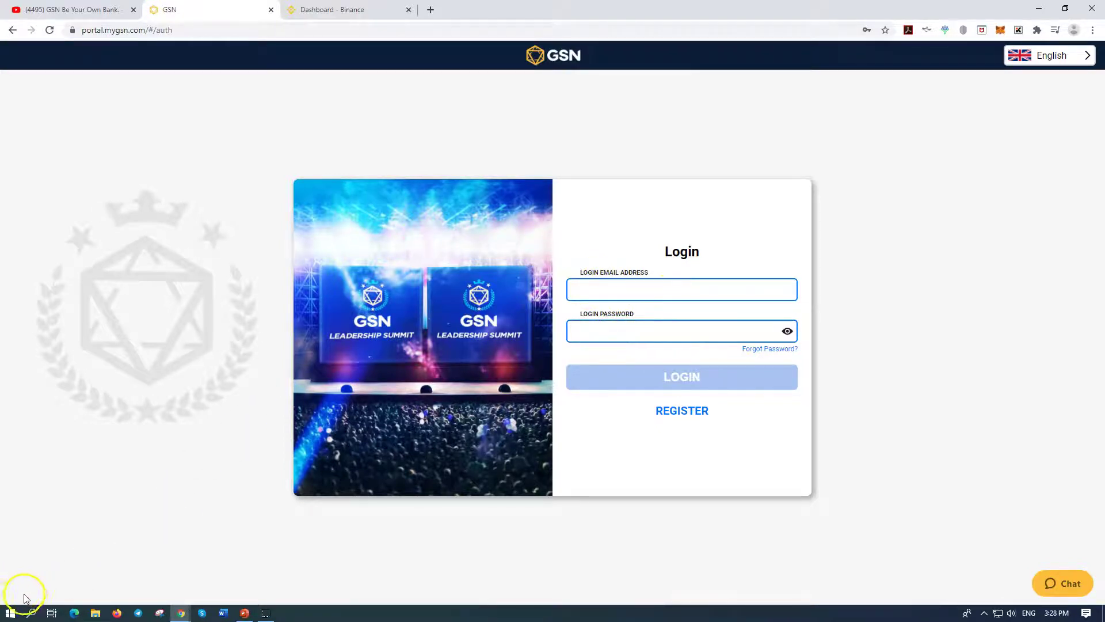
pyautogui.hotkey('ctrl', 'alt', 'a')
pyautogui.click(673, 378)
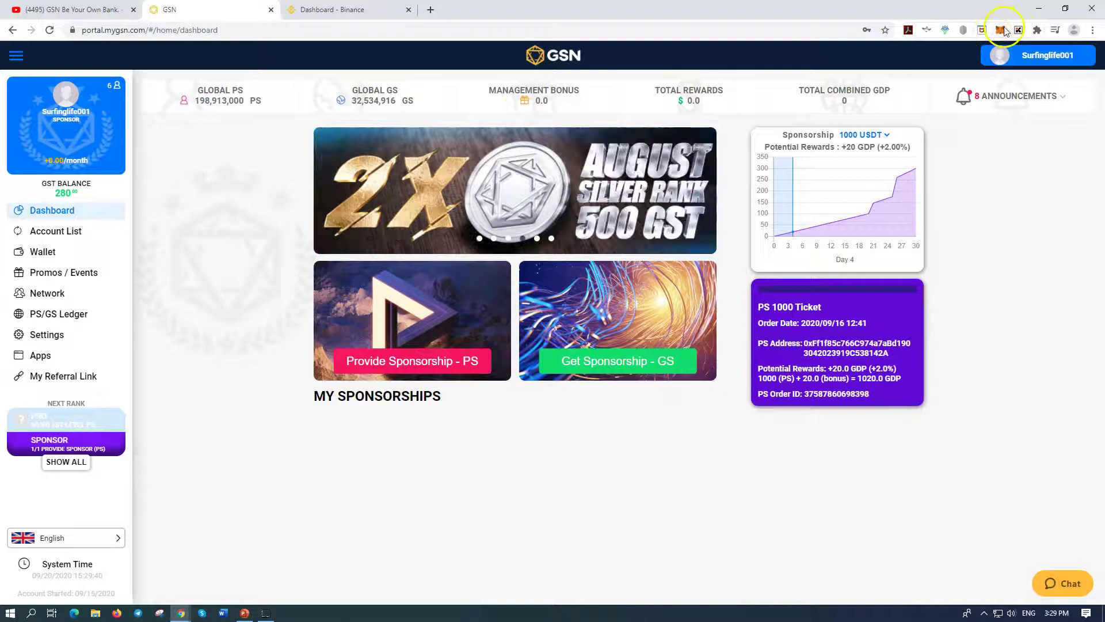
# - Open the MetaMask wallet extension over the GSN dashboard
pyautogui.click(1038, 31)
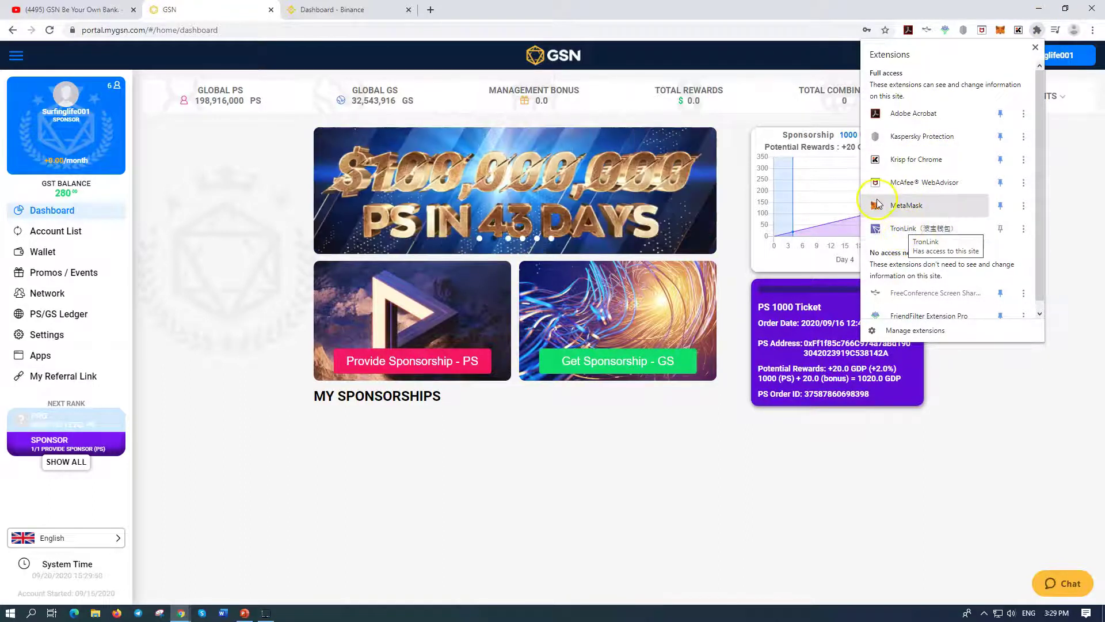
pyautogui.click(1058, 206)
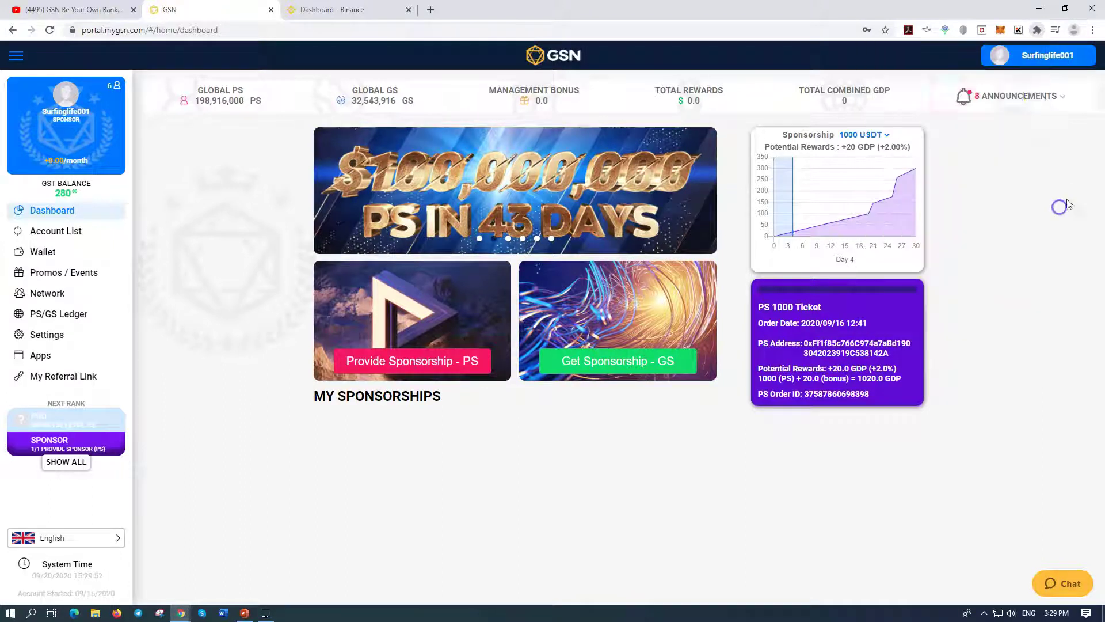
pyautogui.click(998, 33)
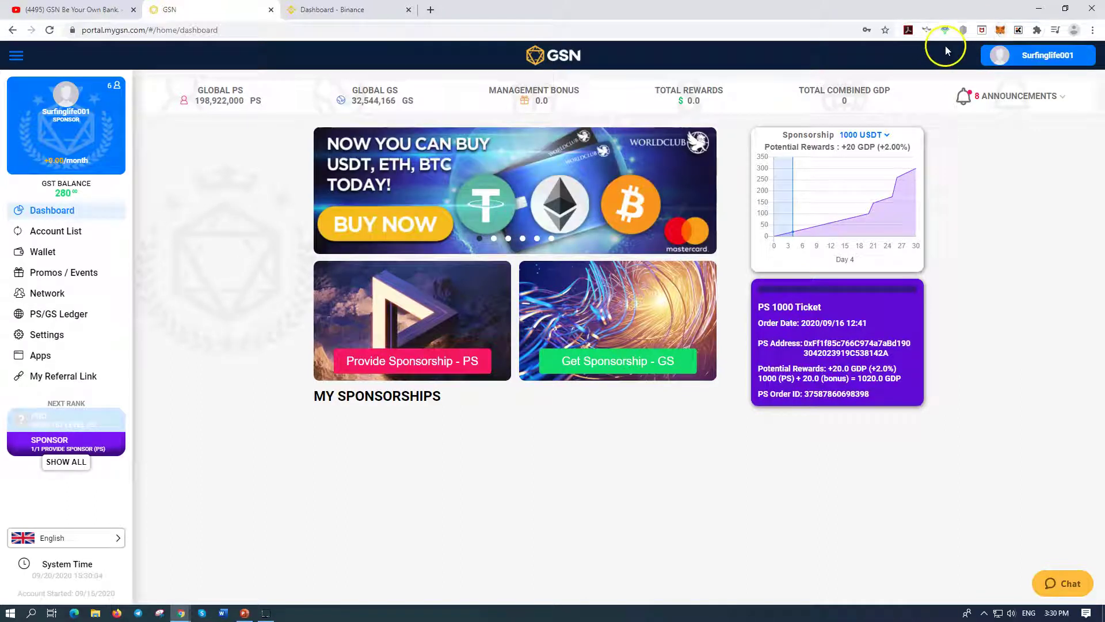
pyautogui.click(1001, 30)
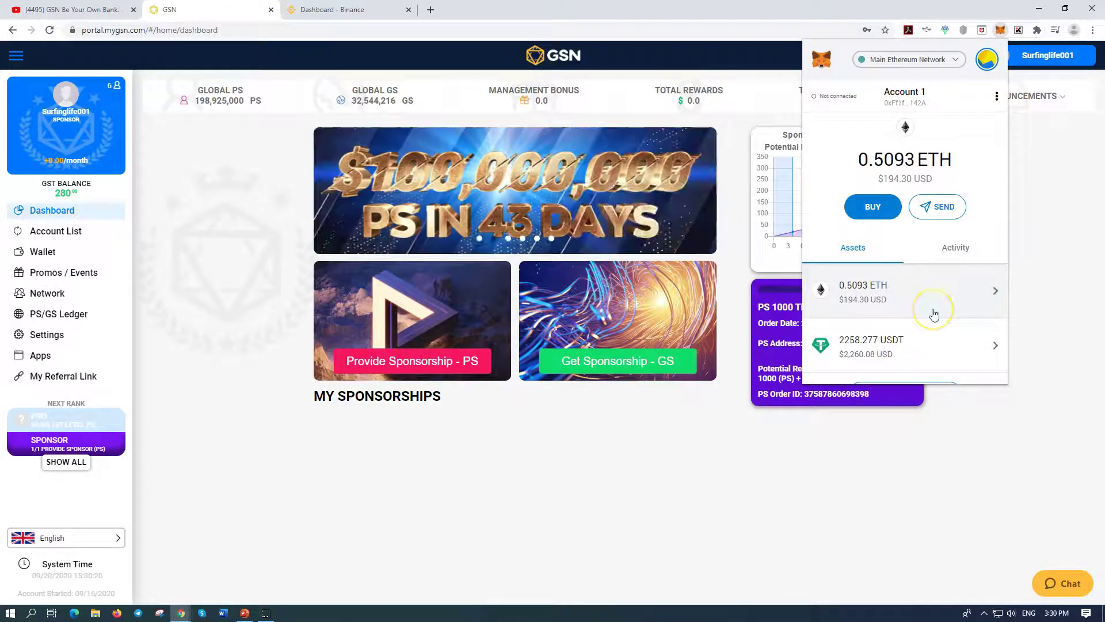
# - Search the tokens that can be added to the MetaMask wallet for USDT, and cancel without adding one
pyautogui.scroll(-1, 933, 313)
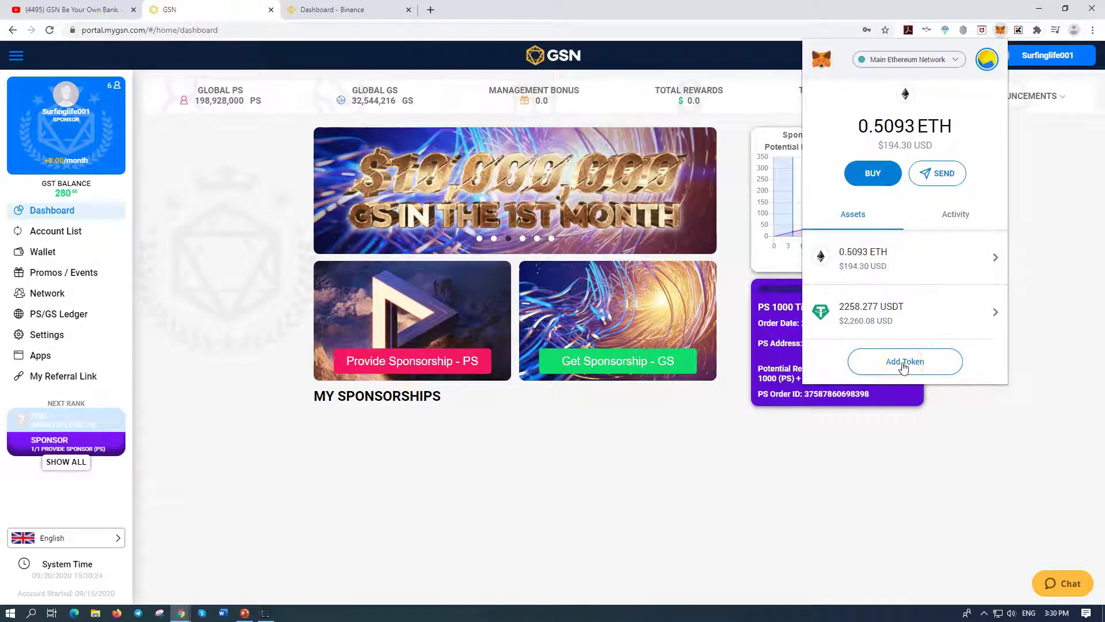
pyautogui.click(861, 260)
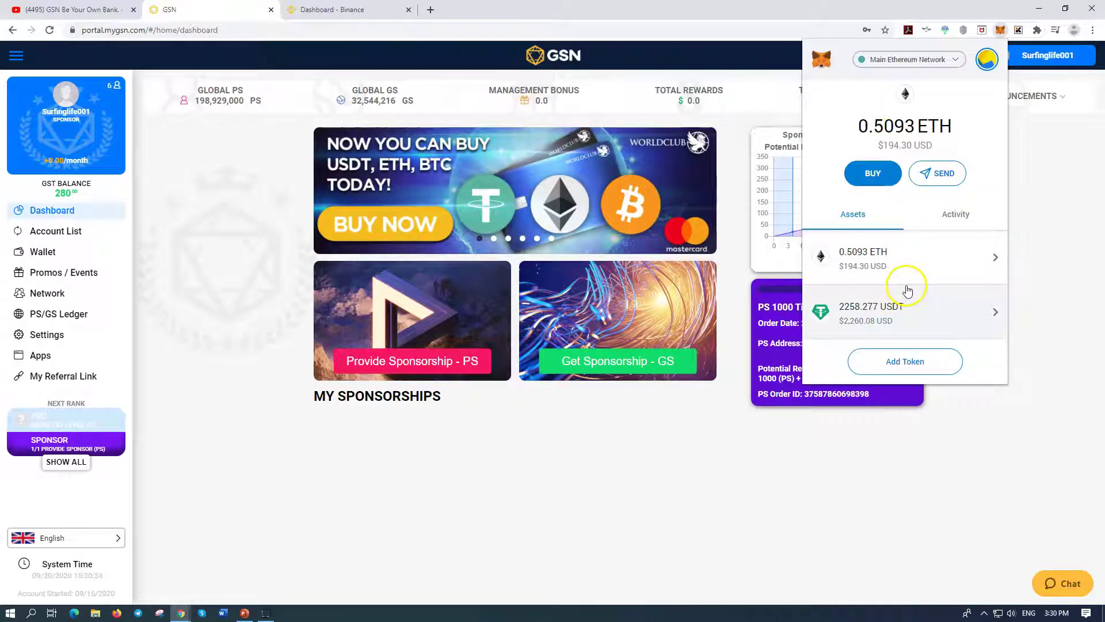
pyautogui.scroll(1, 912, 290)
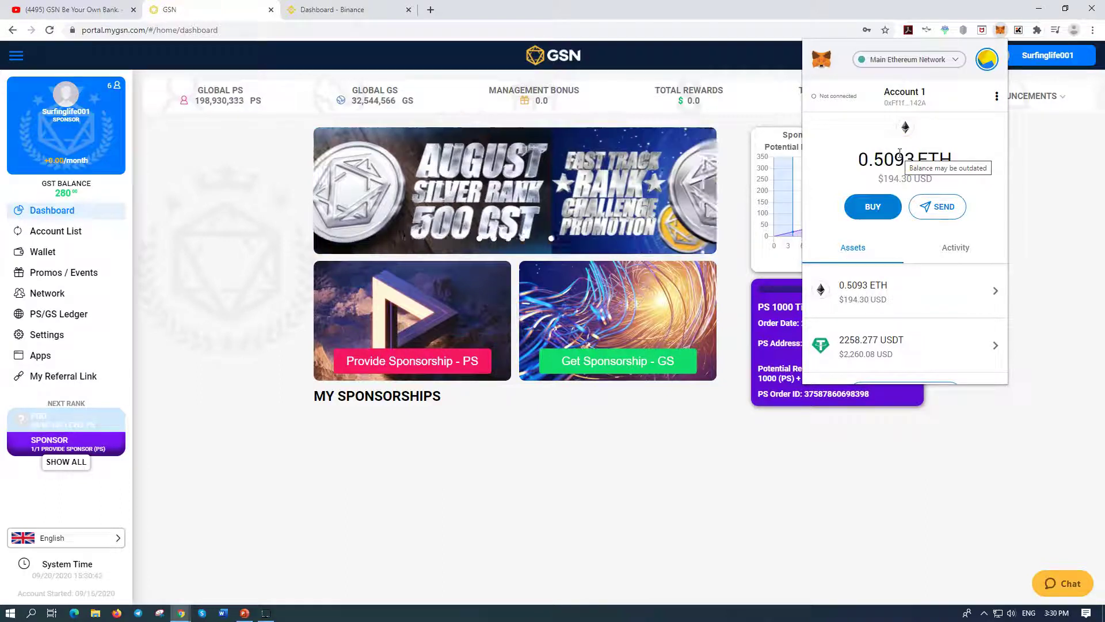
pyautogui.scroll(-1, 880, 340)
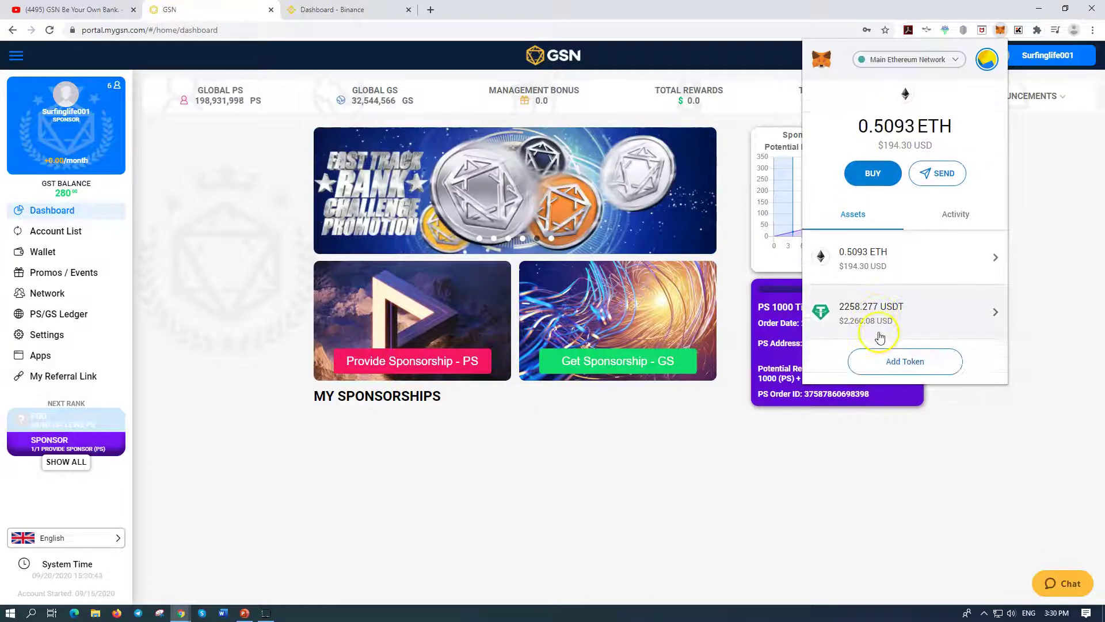
pyautogui.click(903, 363)
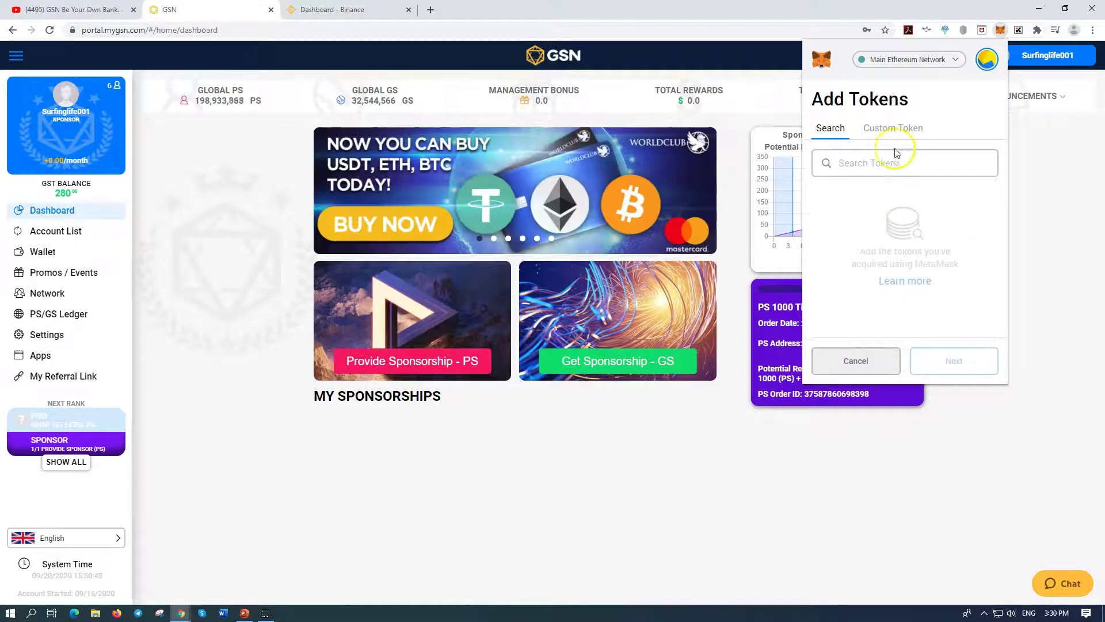
pyautogui.click(853, 162)
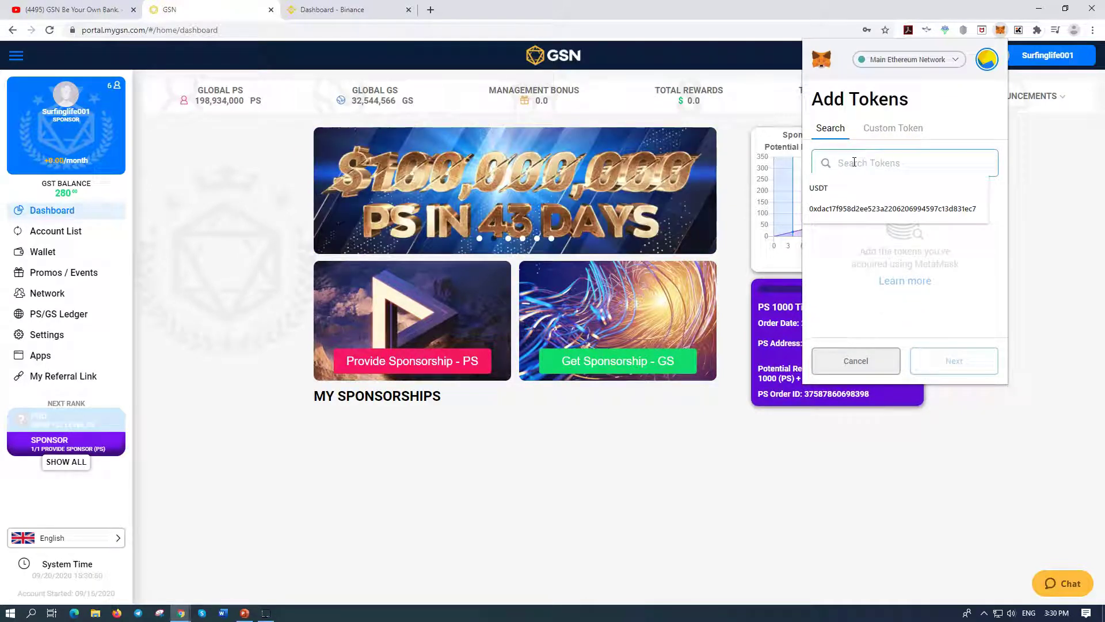
pyautogui.write('USDT')
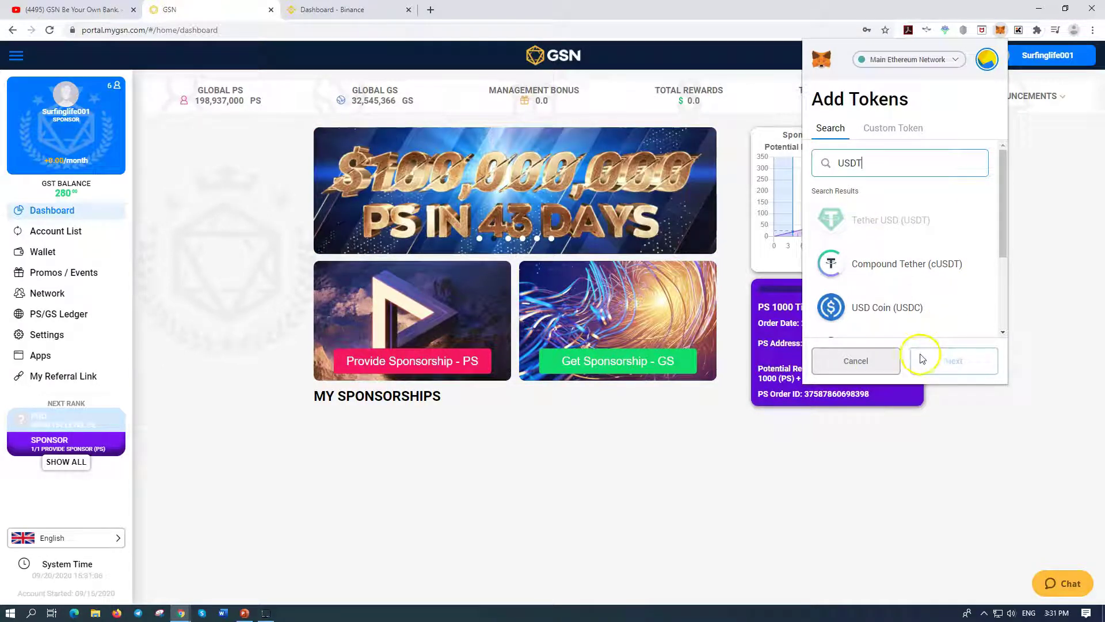
pyautogui.click(883, 357)
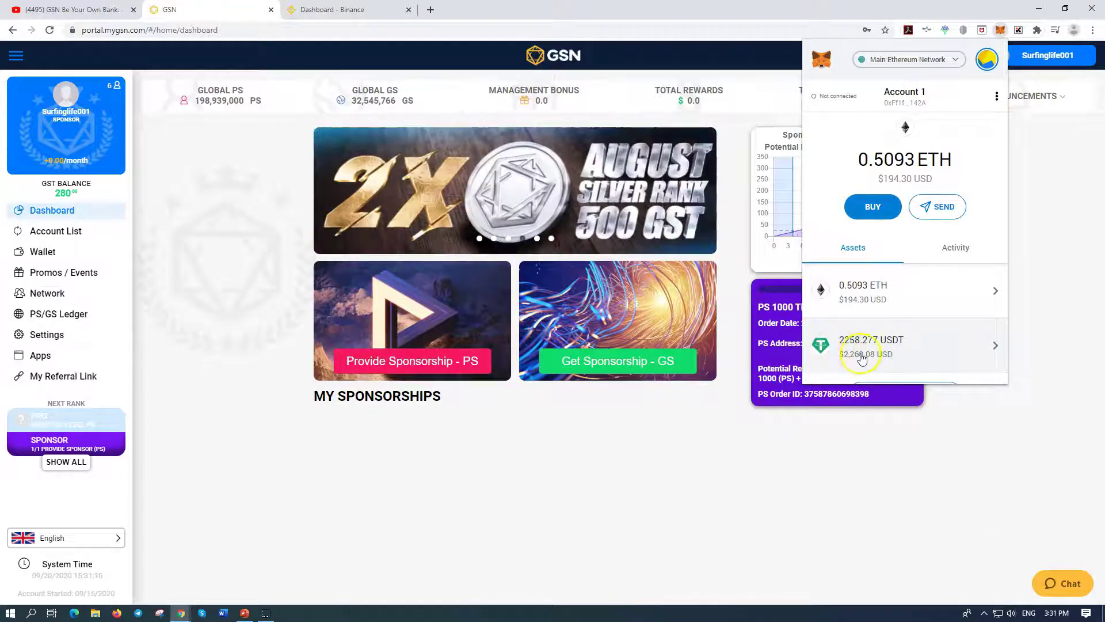
# - Copy the wallet address of Account 1 in MetaMask and close the wallet
pyautogui.click(835, 293)
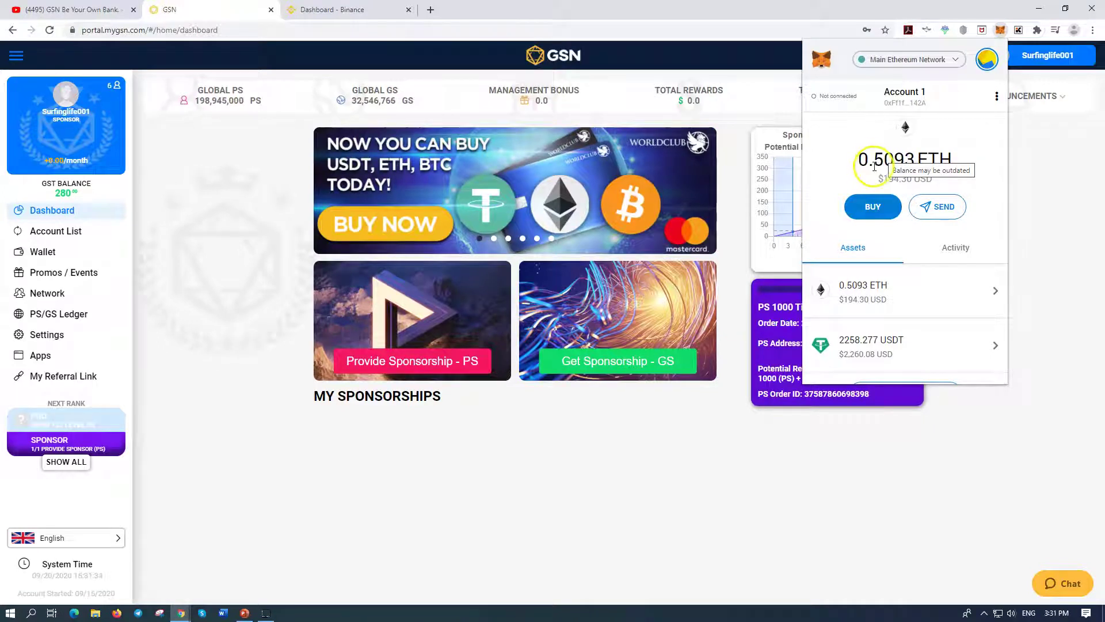
pyautogui.click(898, 103)
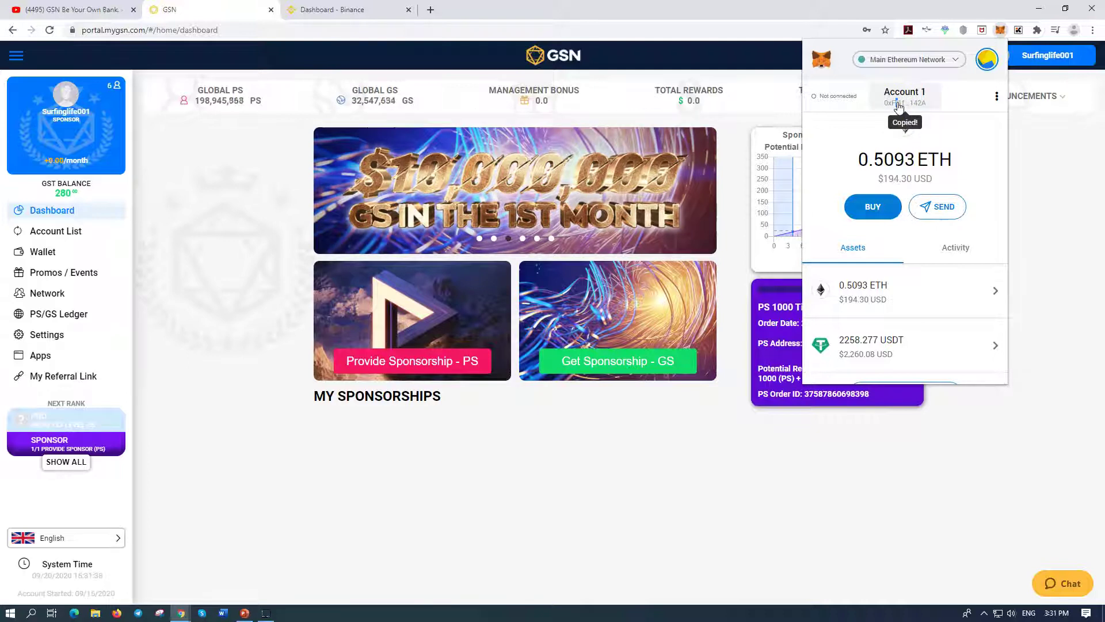
pyautogui.click(896, 288)
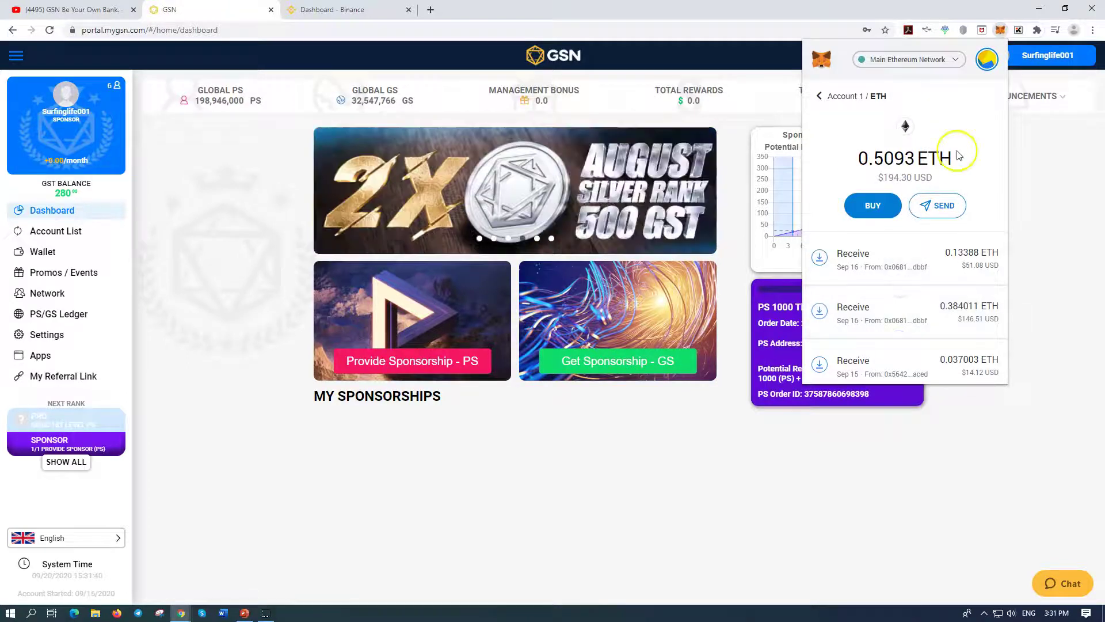
pyautogui.click(835, 98)
pyautogui.click(899, 102)
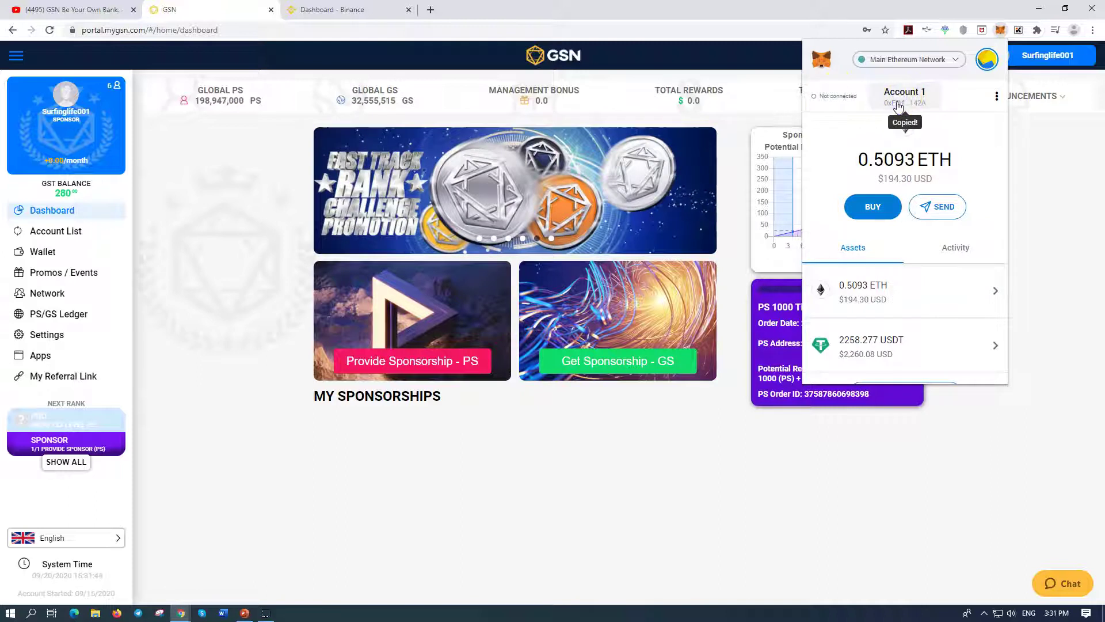
pyautogui.click(573, 500)
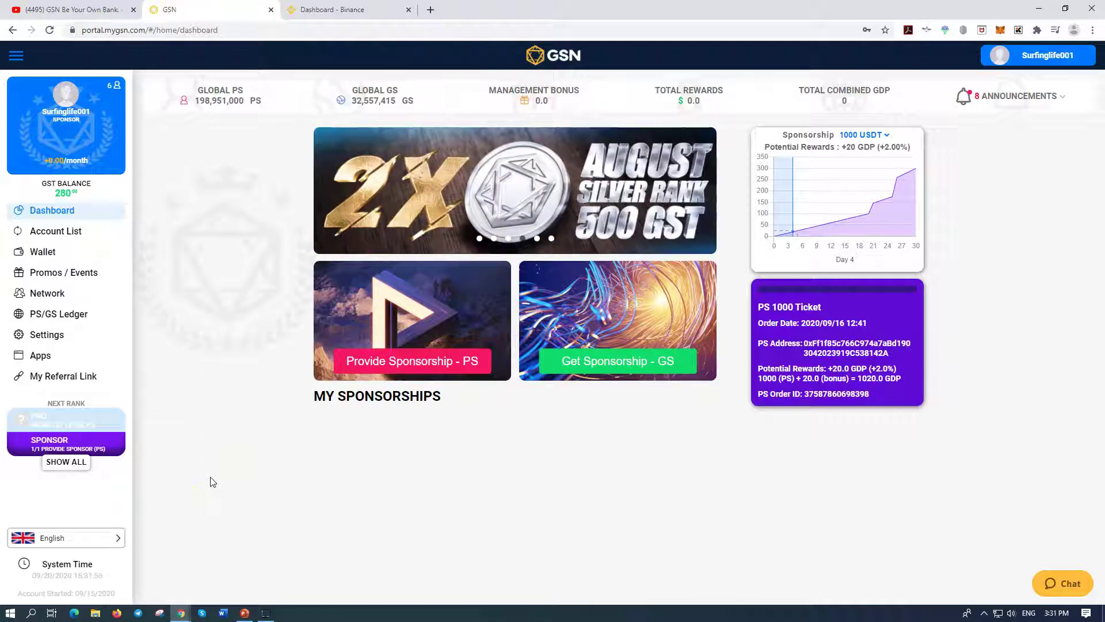
# - Switch to the Binance dashboard and open the wallet overview
pyautogui.click(332, 16)
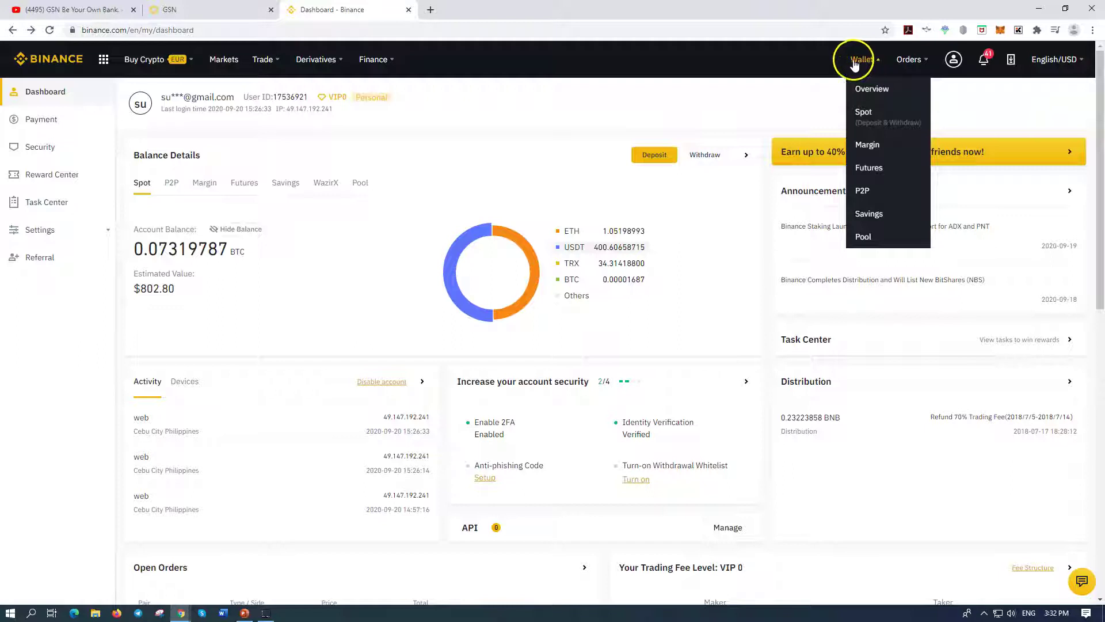
pyautogui.moveTo(866, 62)
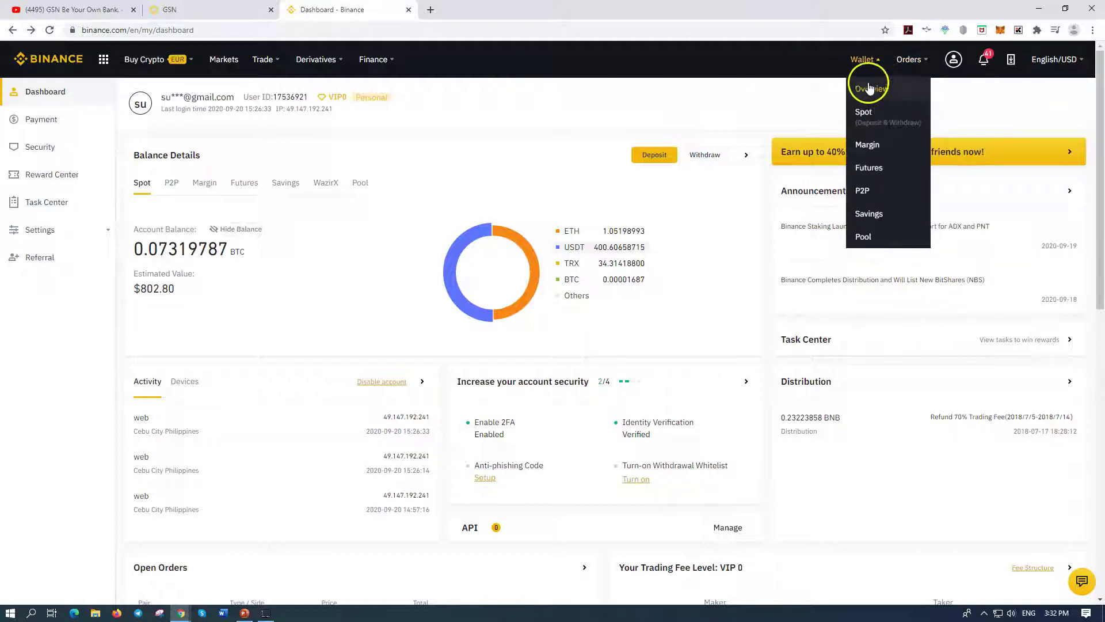
pyautogui.click(869, 85)
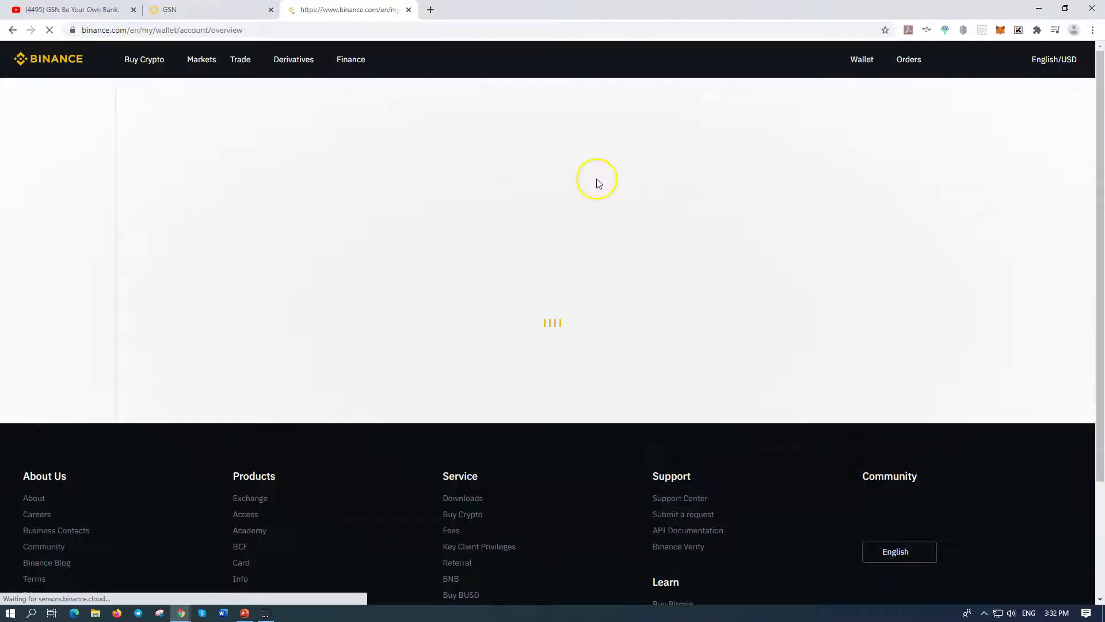
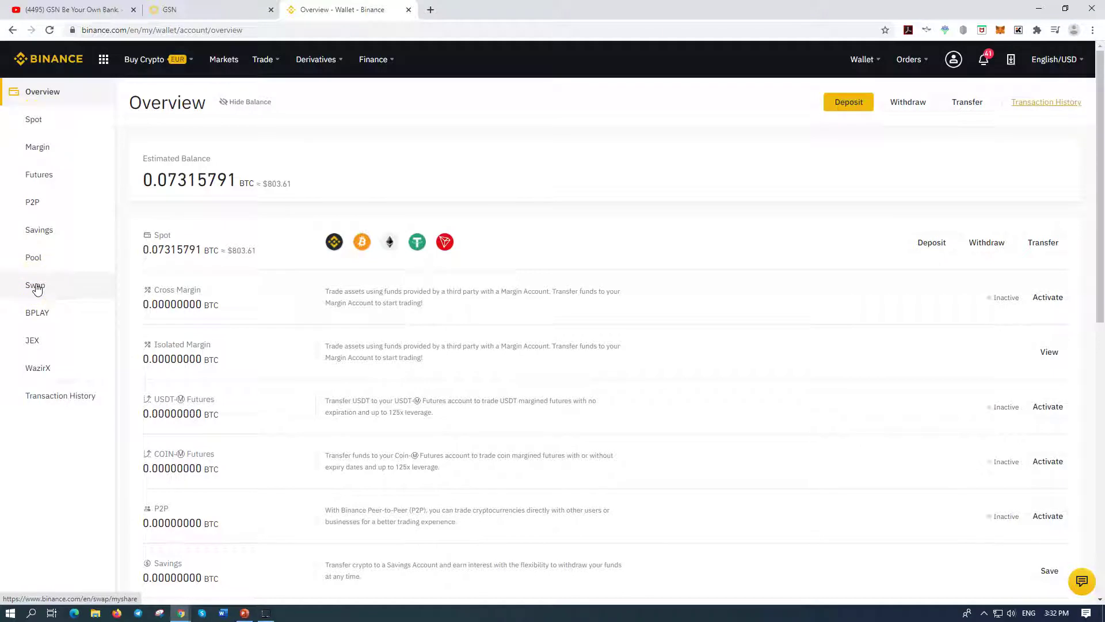
# - View the My share page of Binance Liquid Swap and return to the wallet overview
pyautogui.click(36, 287)
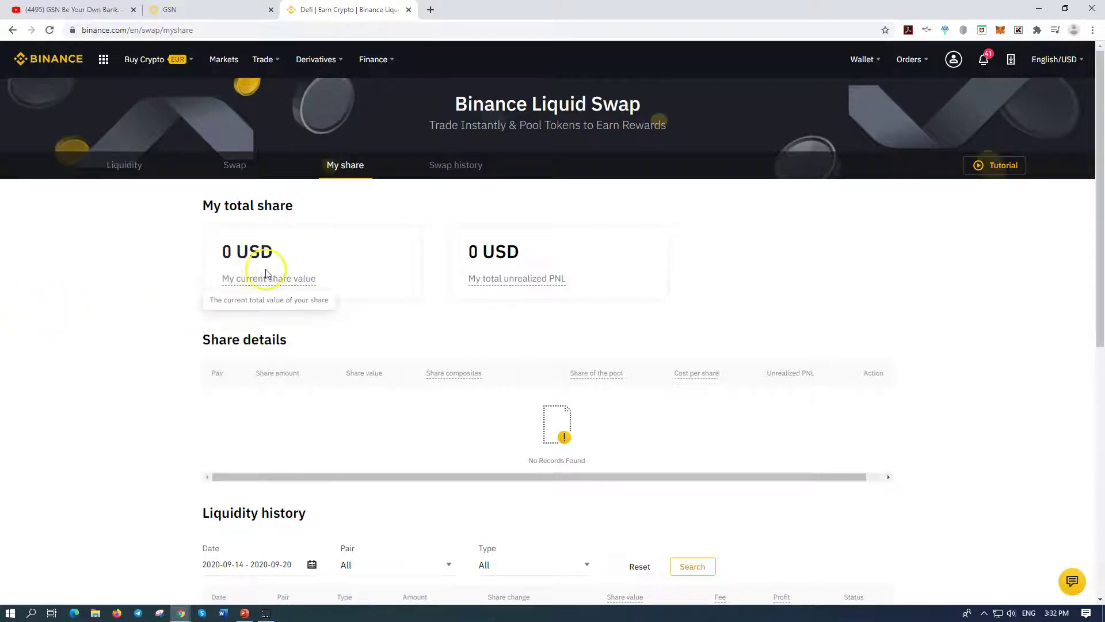
pyautogui.scroll(-3, 625, 399)
pyautogui.scroll(3, 628, 398)
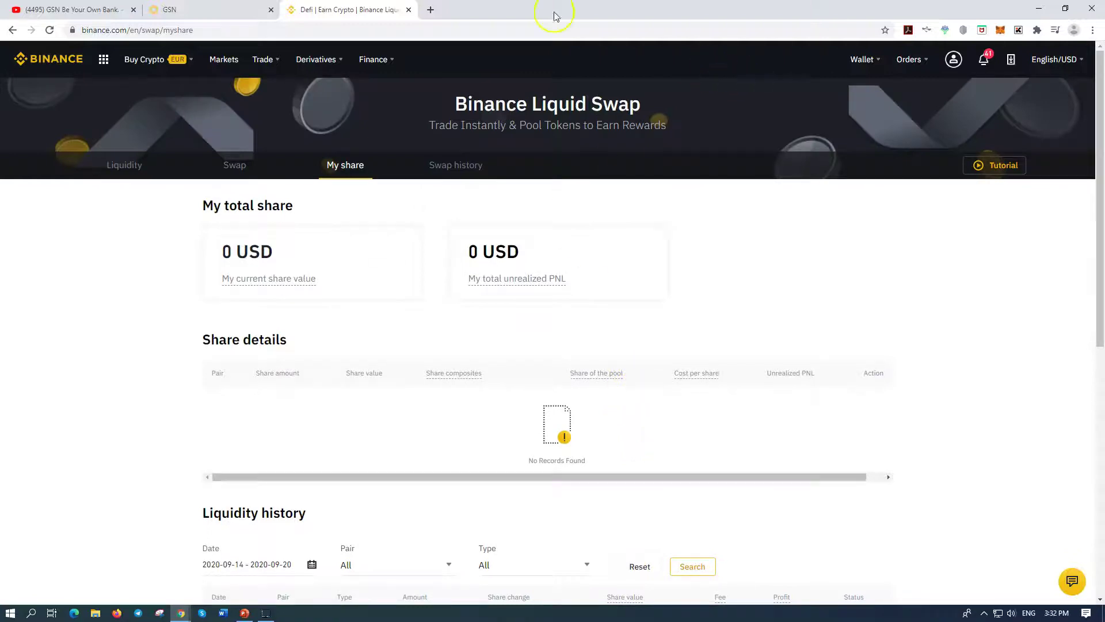
pyautogui.click(3, 36)
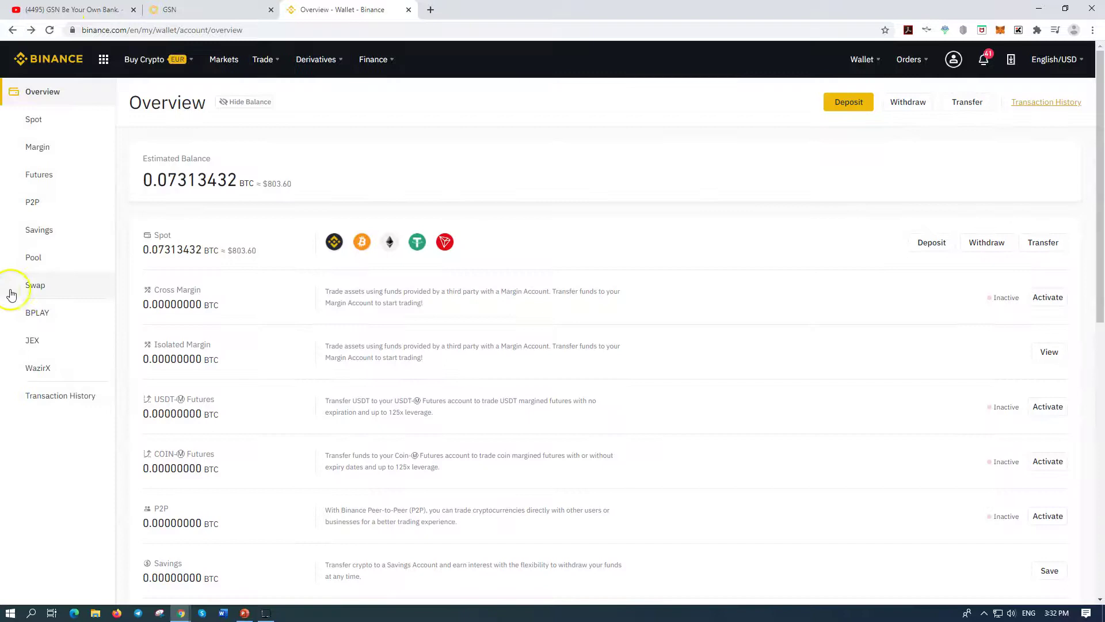
# - Start a crypto withdrawal from the Binance spot wallet and select ETH Ethereum as the coin
pyautogui.moveTo(393, 244)
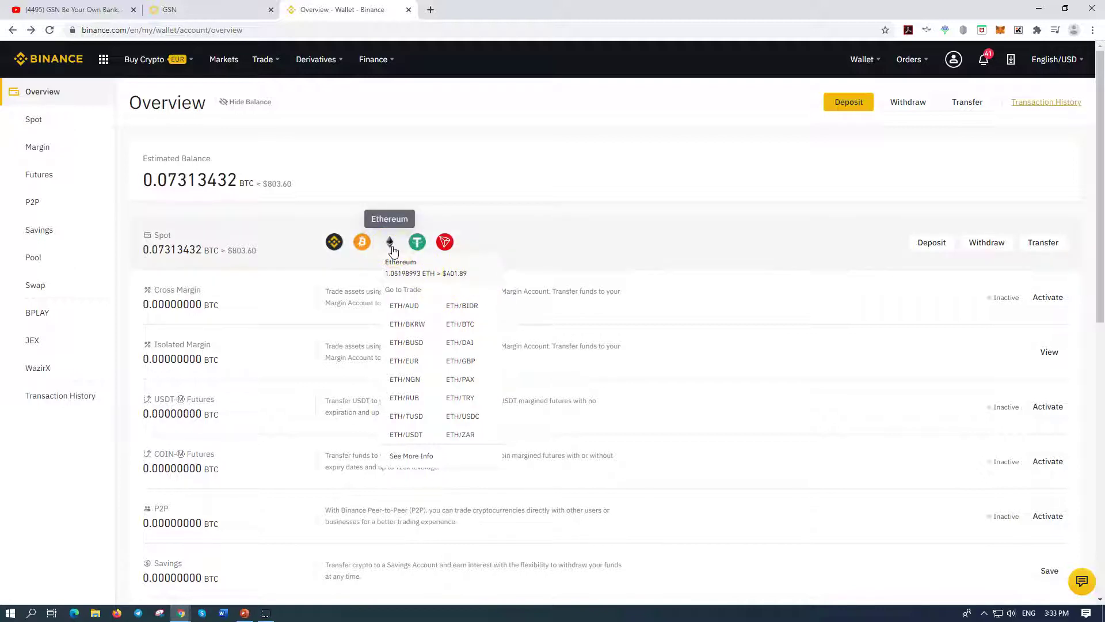
pyautogui.click(417, 244)
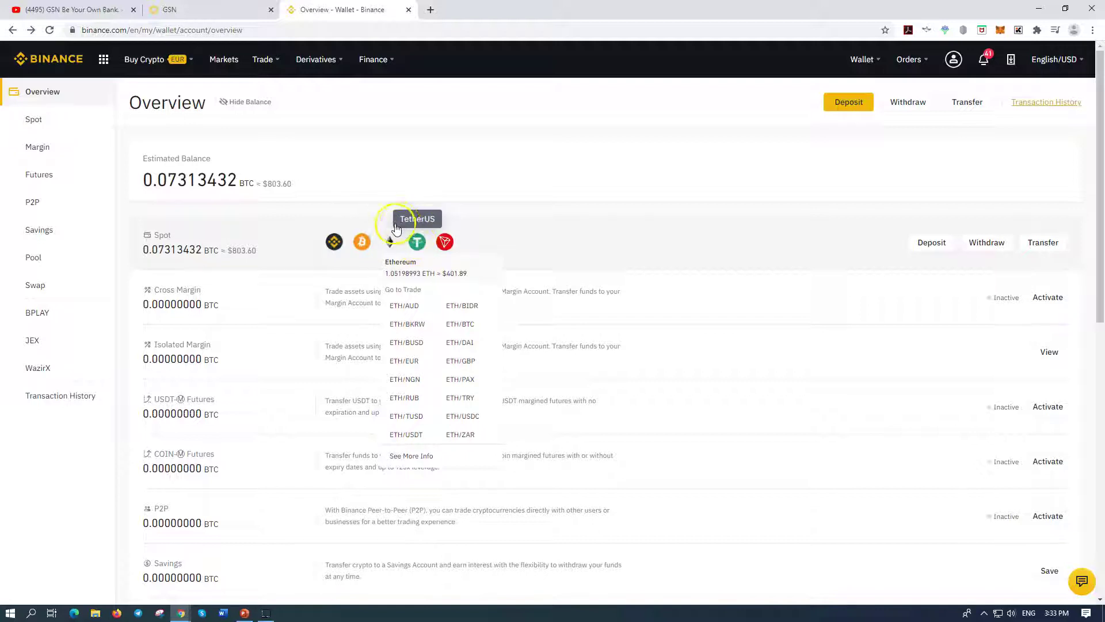
pyautogui.click(388, 245)
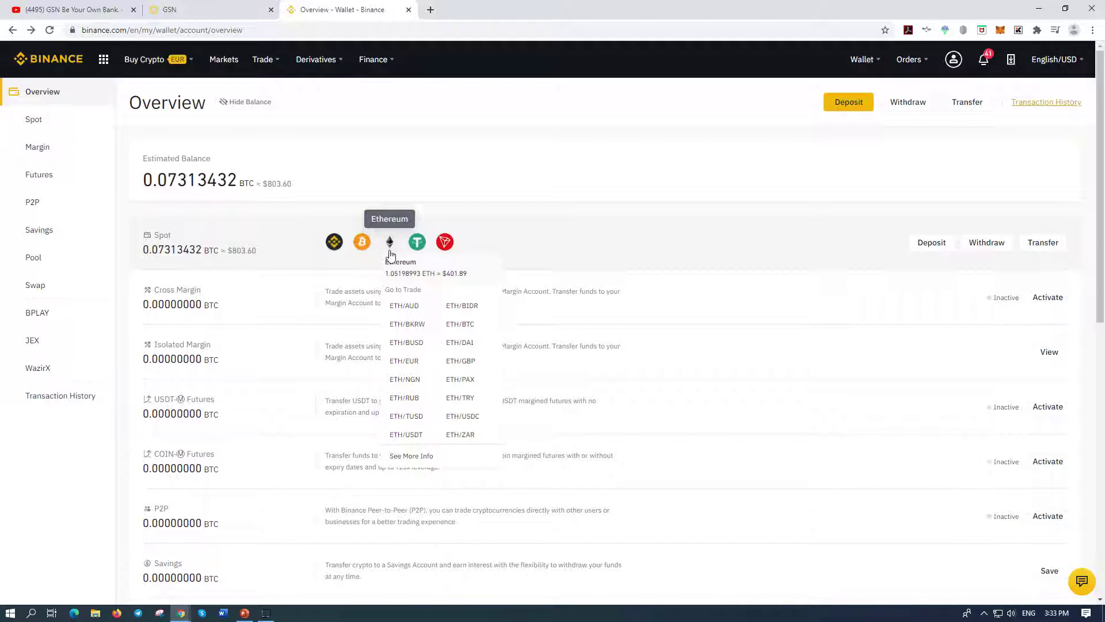
pyautogui.click(390, 255)
pyautogui.click(984, 243)
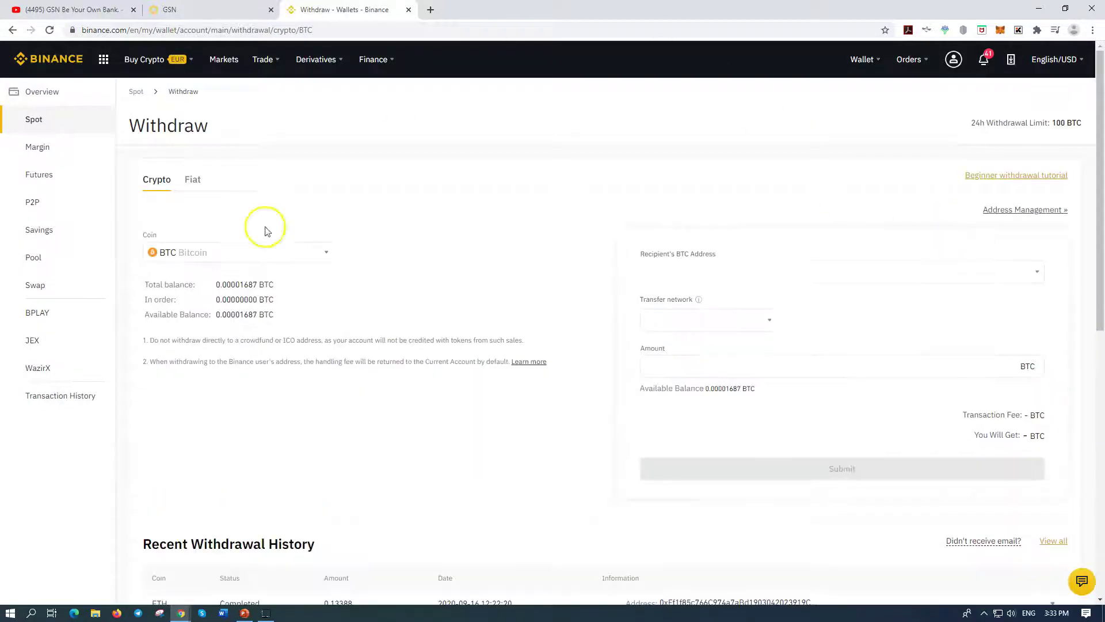
pyautogui.click(327, 253)
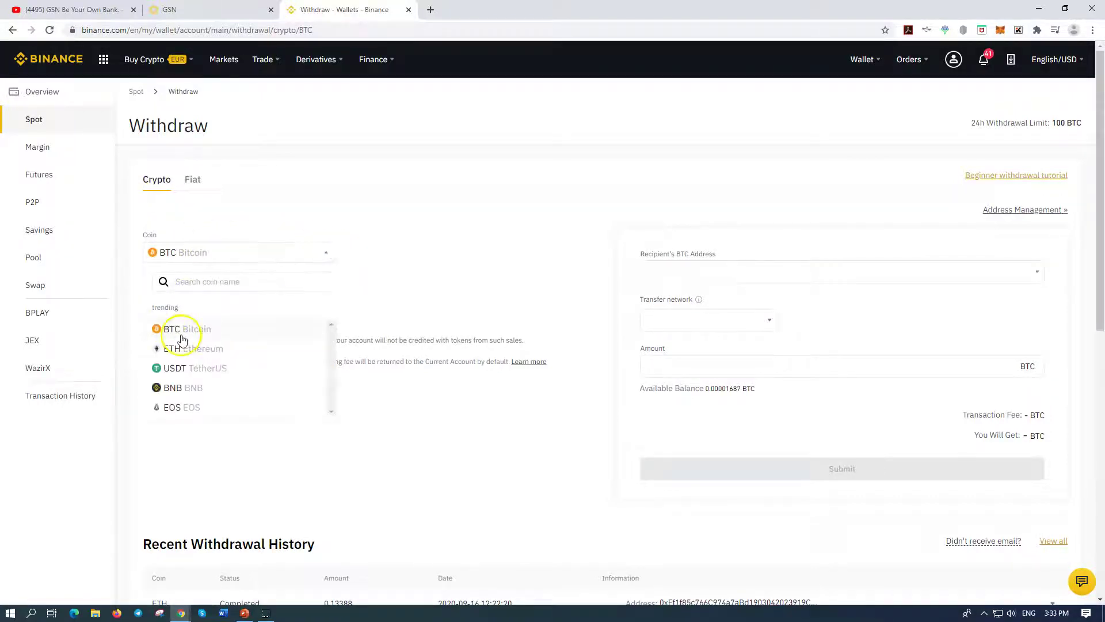
pyautogui.click(194, 351)
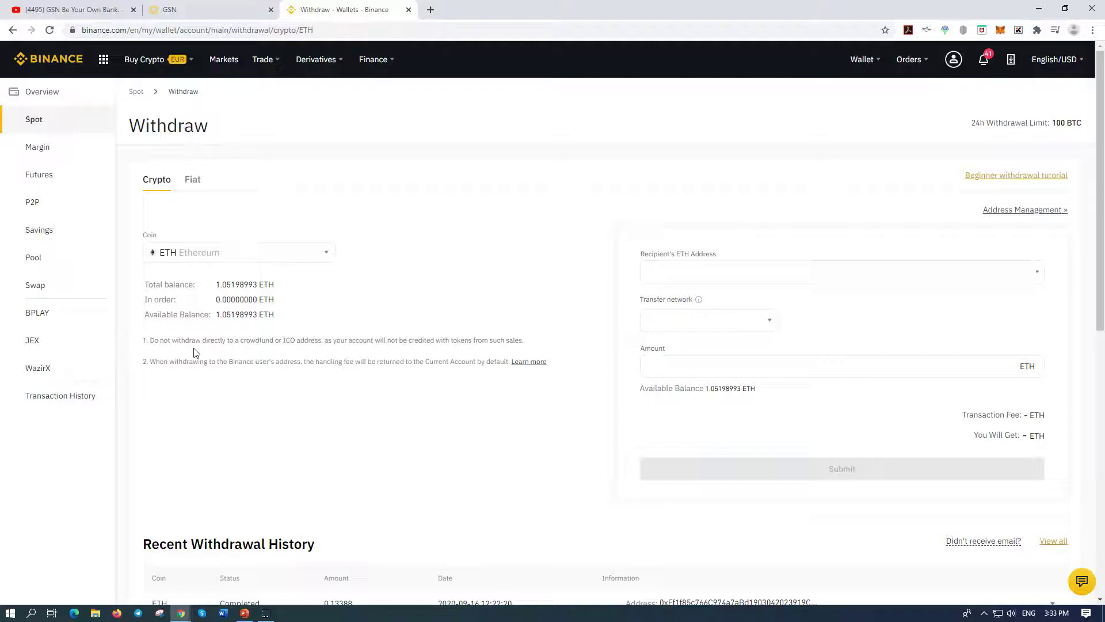
# - Paste the copied wallet address as the recipient's ETH address and compare it with Account 1 in MetaMask
pyautogui.click(748, 275)
pyautogui.click(663, 275)
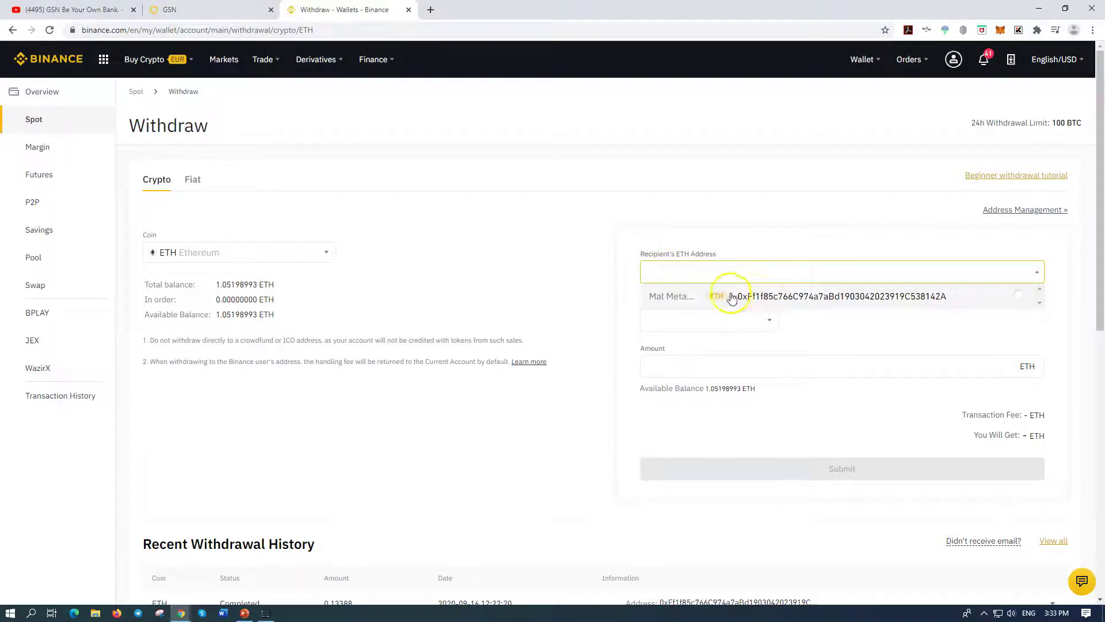
pyautogui.rightClick(672, 275)
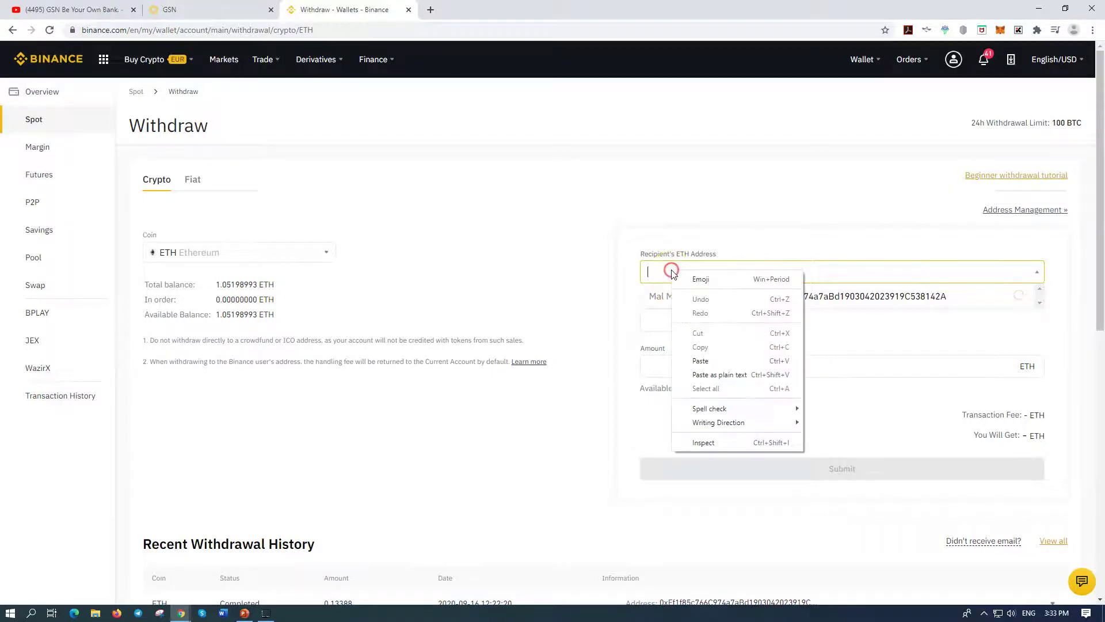
pyautogui.click(704, 356)
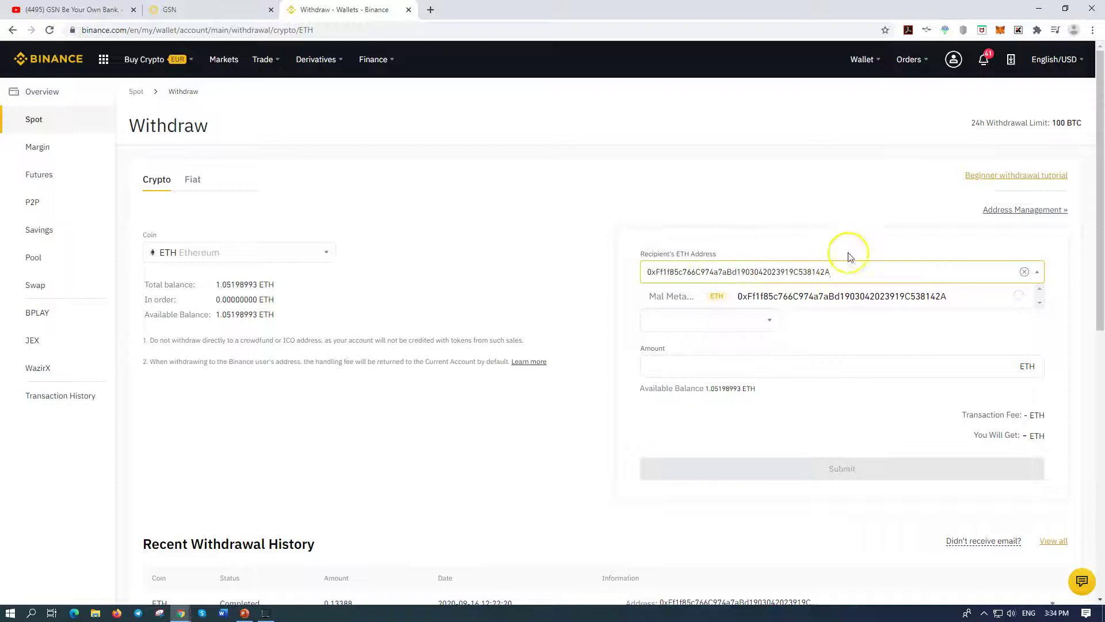
pyautogui.click(1001, 31)
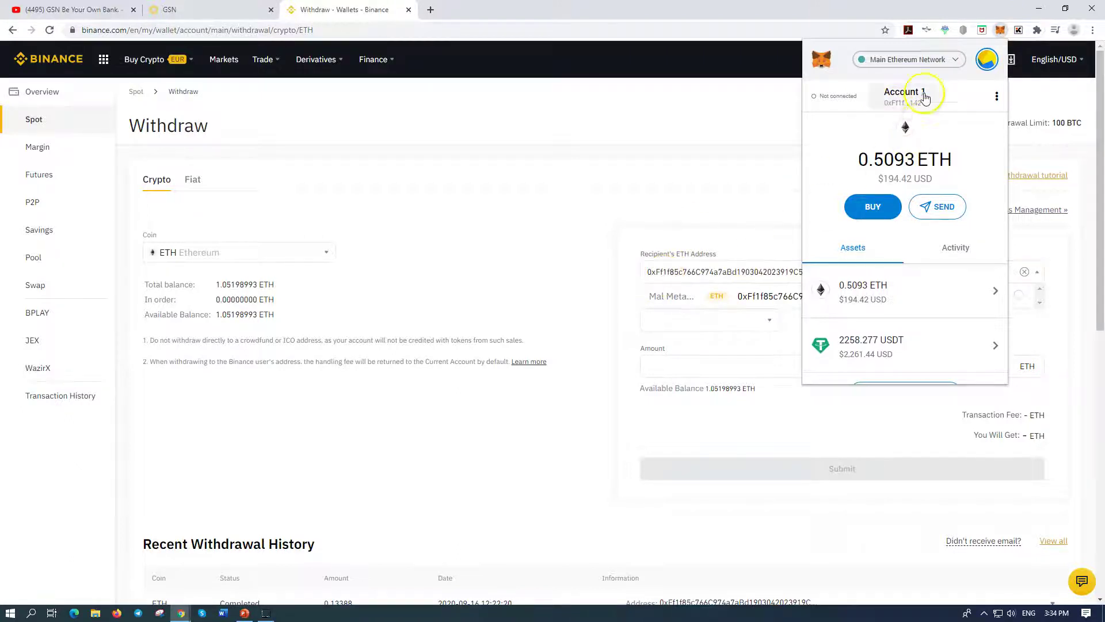
pyautogui.click(748, 128)
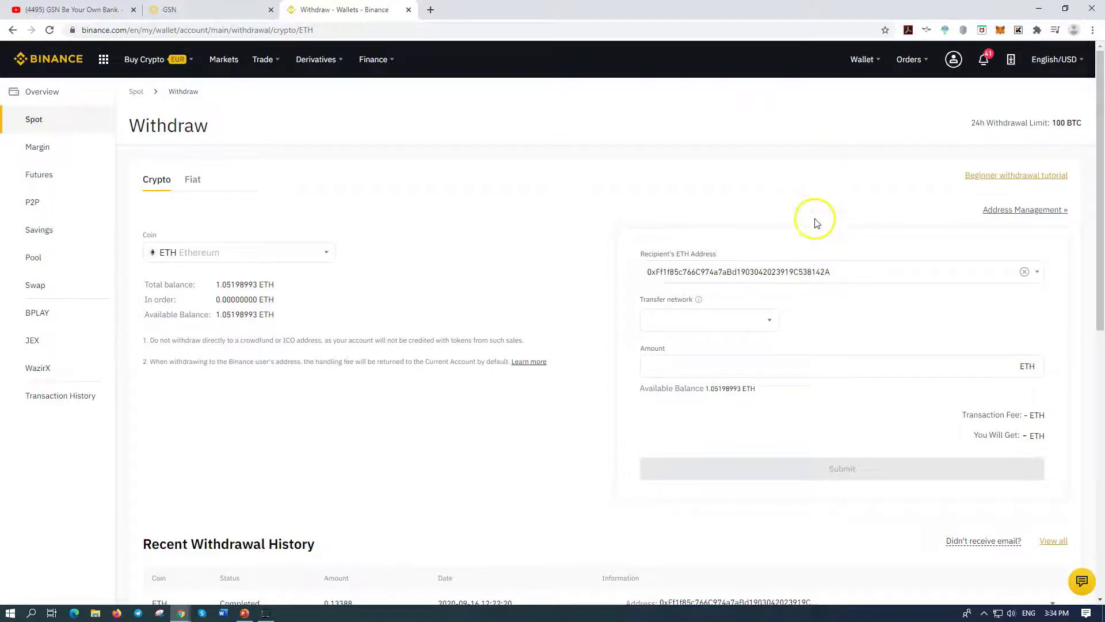
# - Submit the withdrawal of 0.1 ETH over the ERC20 transfer network
pyautogui.click(769, 322)
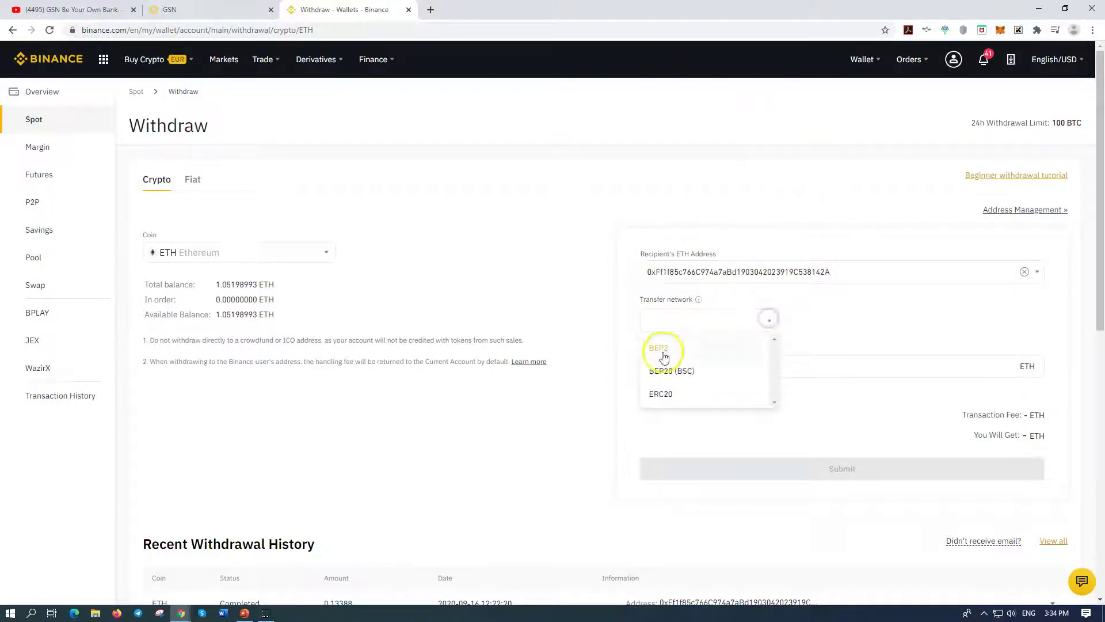
pyautogui.click(662, 395)
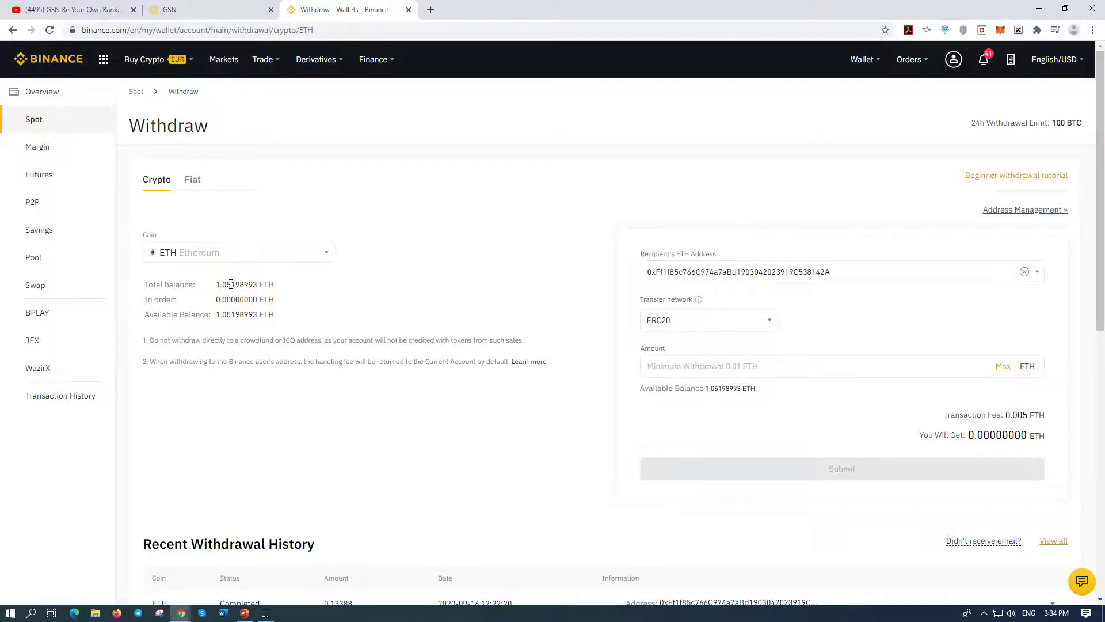
pyautogui.click(772, 368)
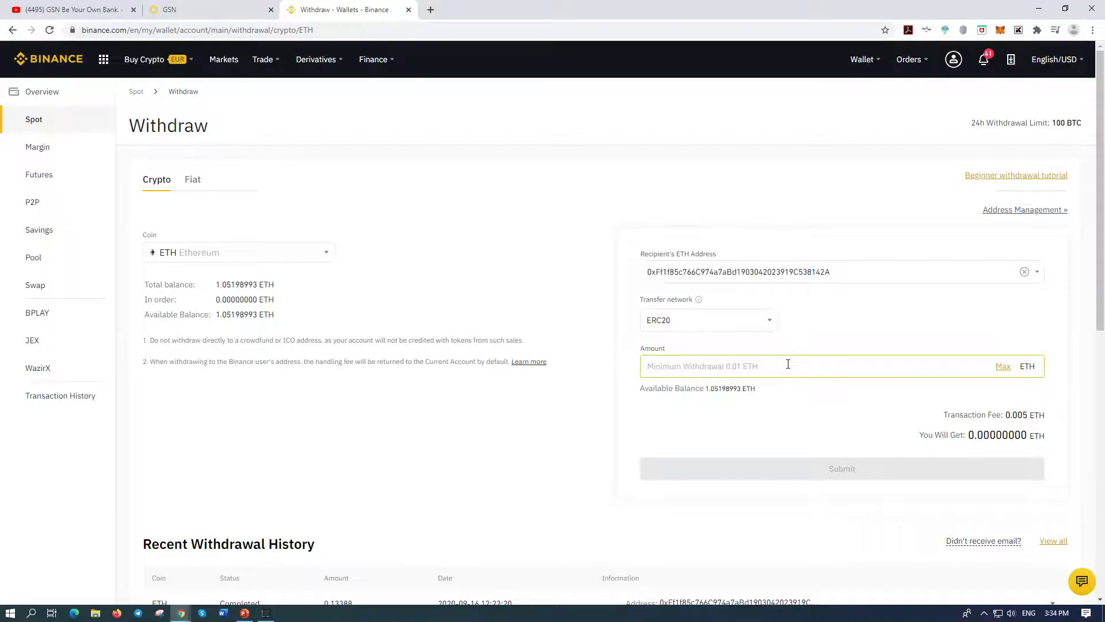
pyautogui.write('0.1')
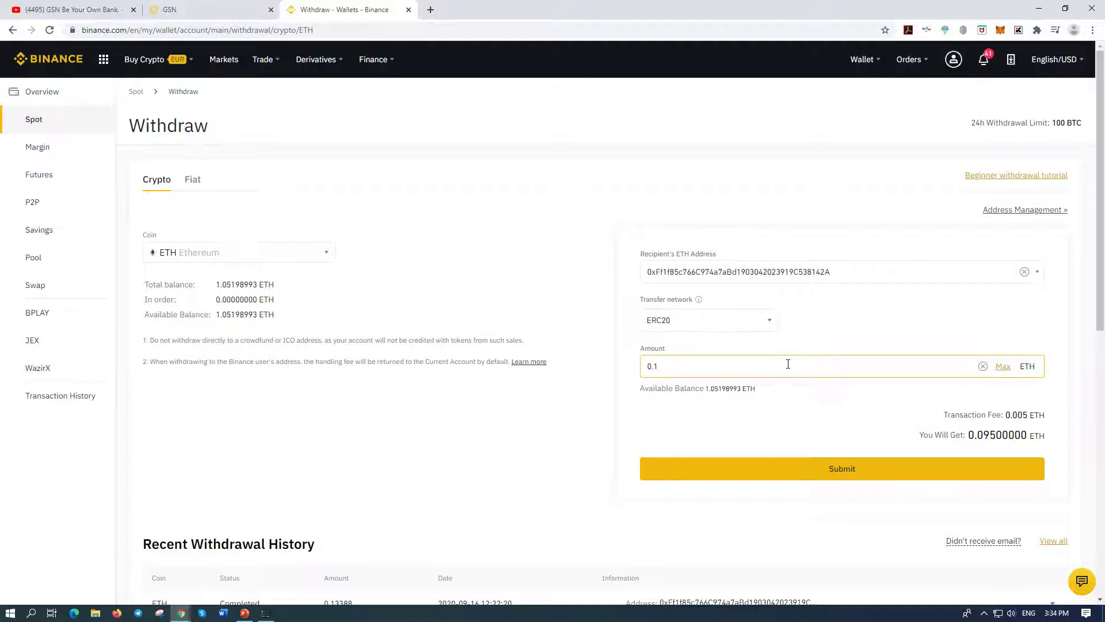
pyautogui.click(783, 359)
pyautogui.click(843, 473)
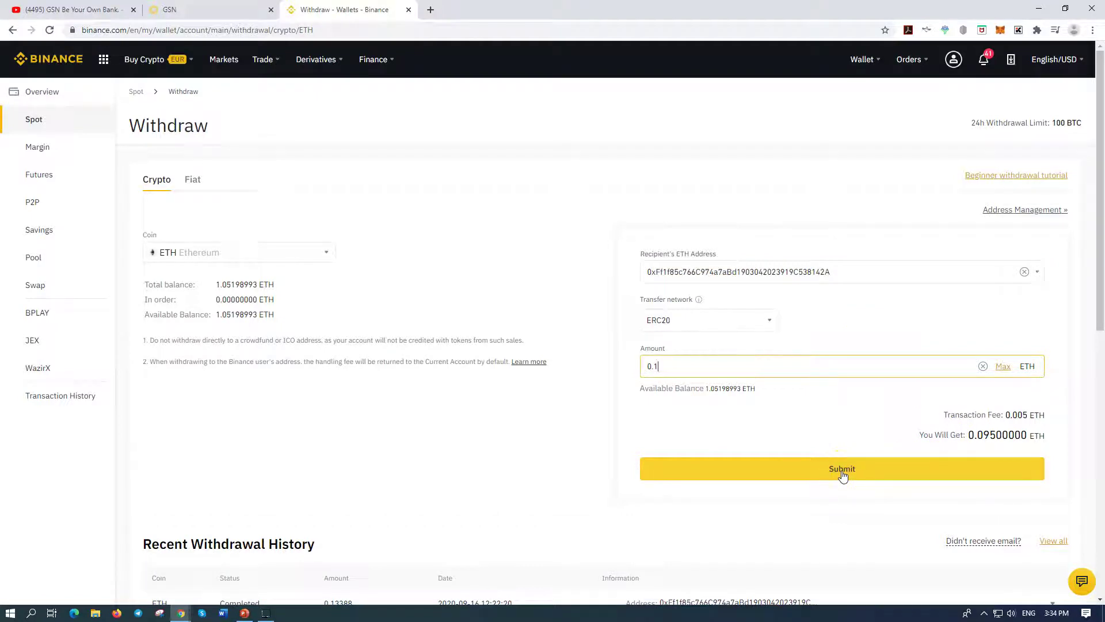
pyautogui.click(842, 473)
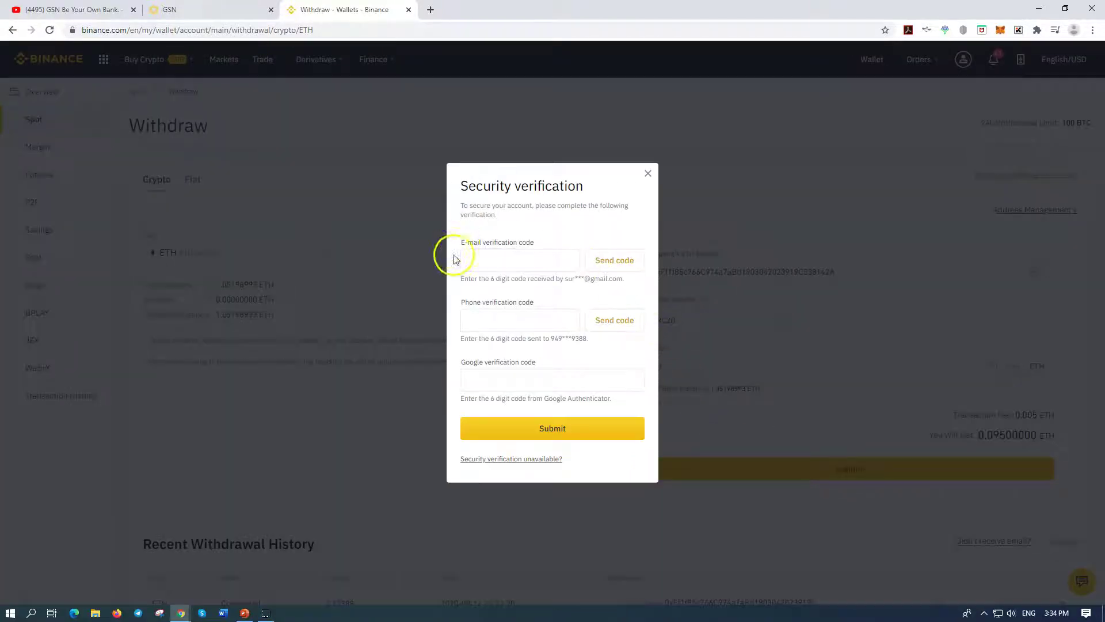
# - Review the e-mail, phone and Google verification code fields required by the security verification
pyautogui.click(517, 259)
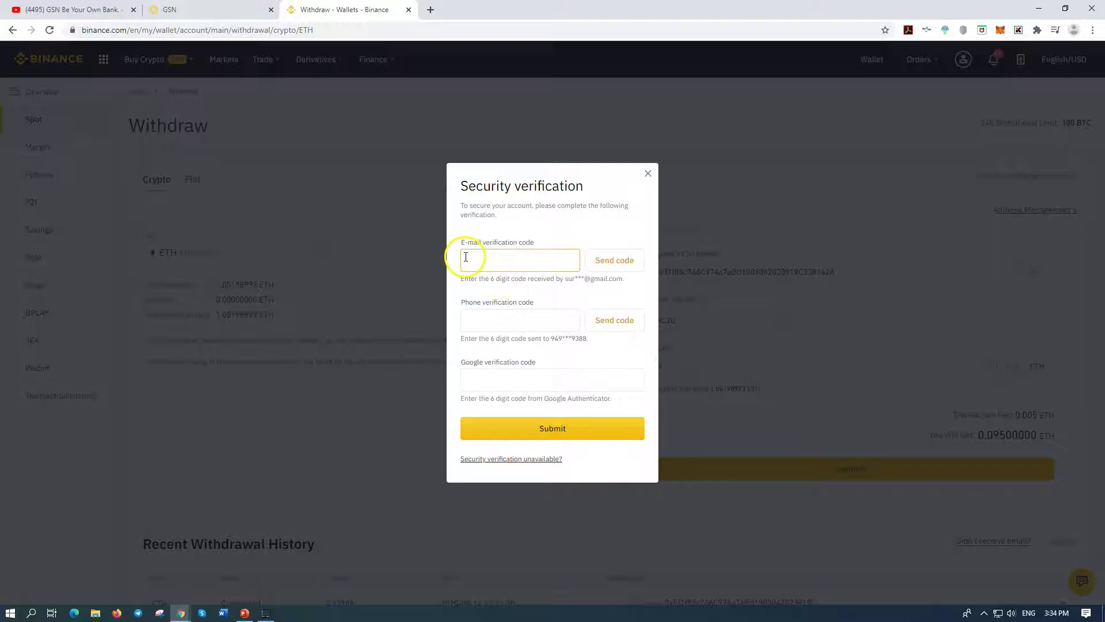
pyautogui.click(469, 319)
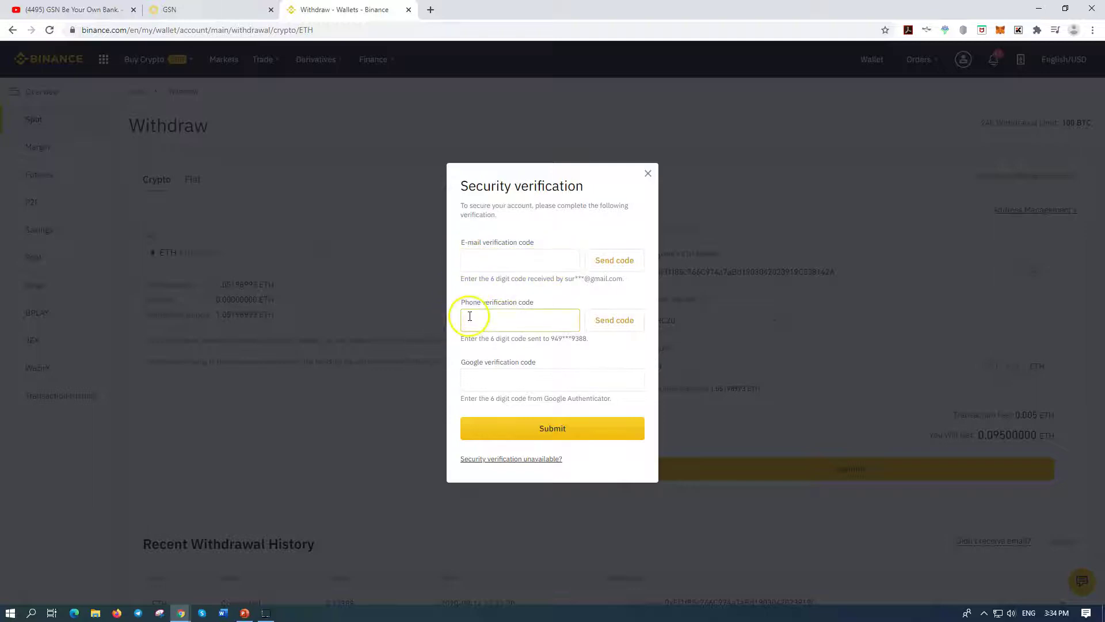
pyautogui.click(492, 377)
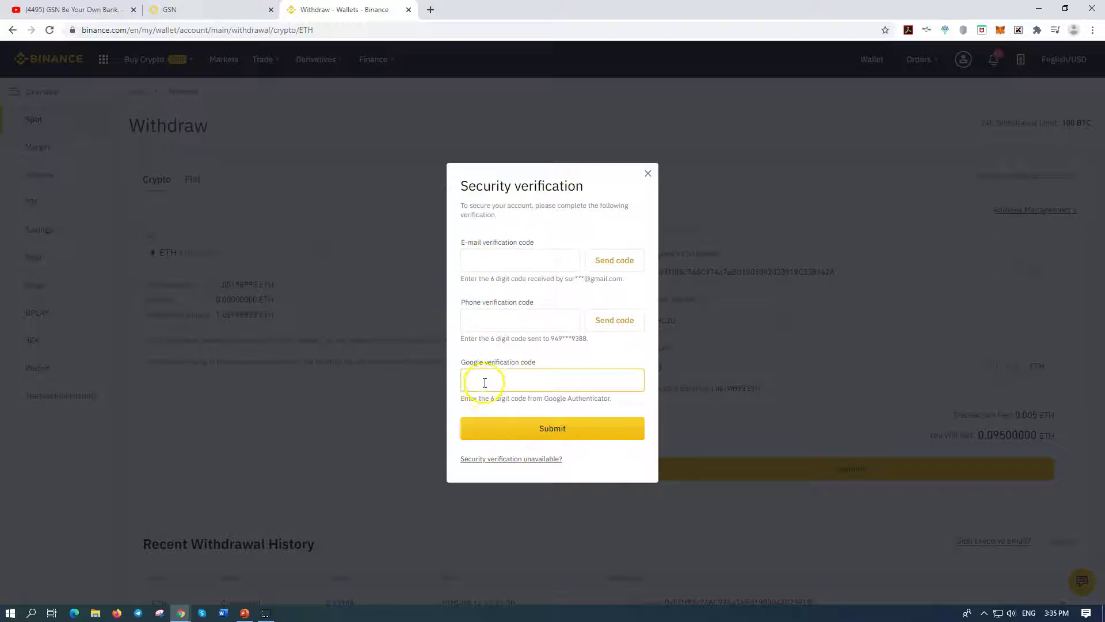
pyautogui.click(530, 377)
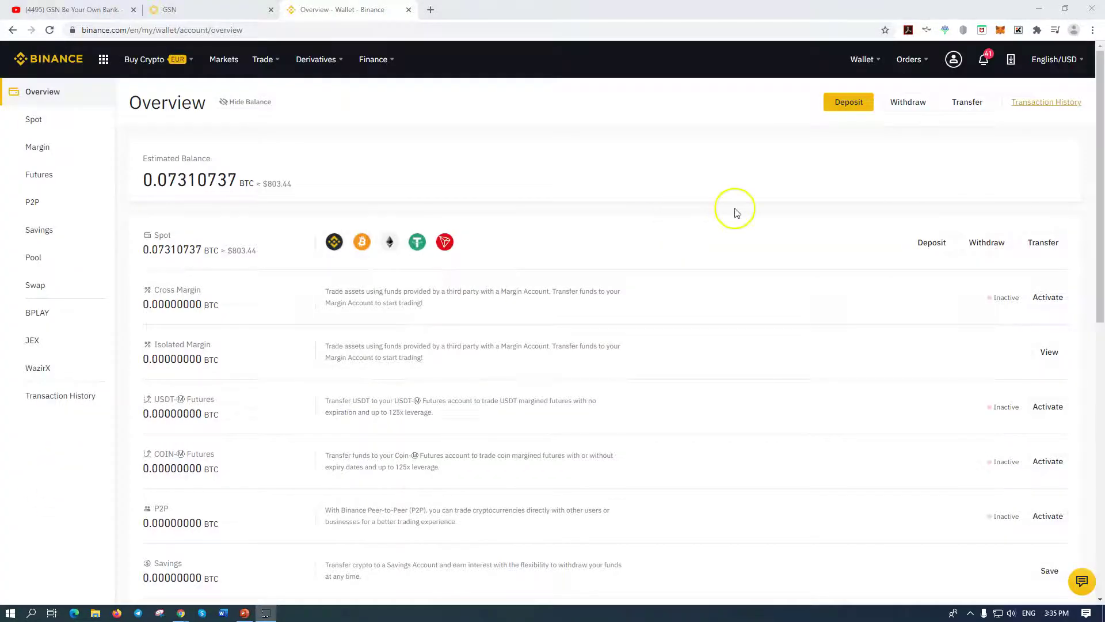
# - Reselect Account 1 in the MetaMask wallet, copy its address and close the wallet
pyautogui.click(1000, 30)
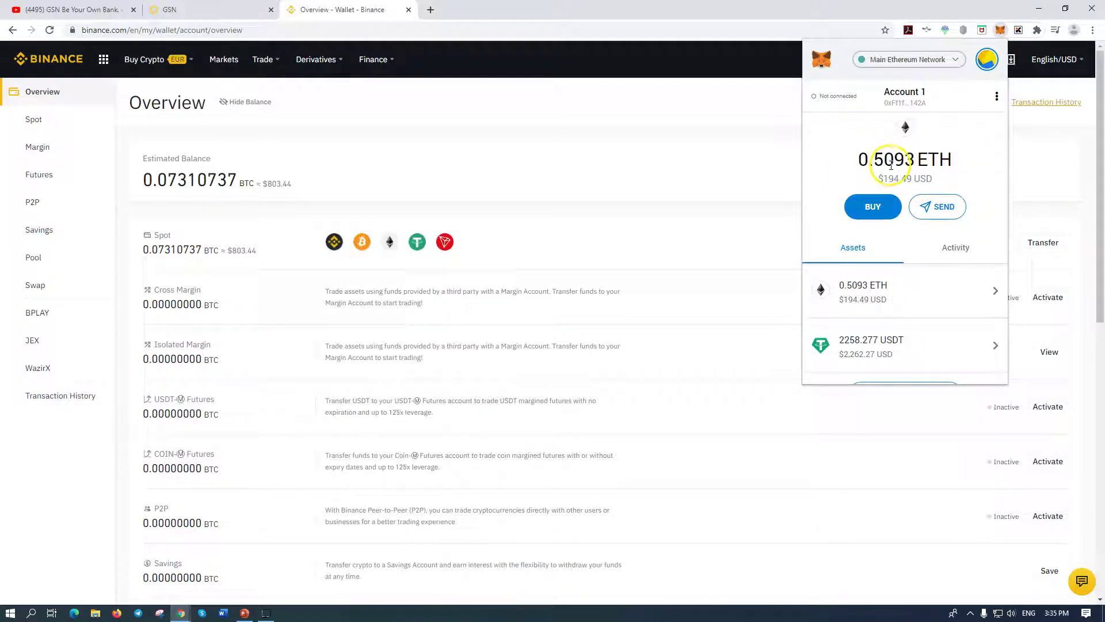
pyautogui.moveTo(888, 166)
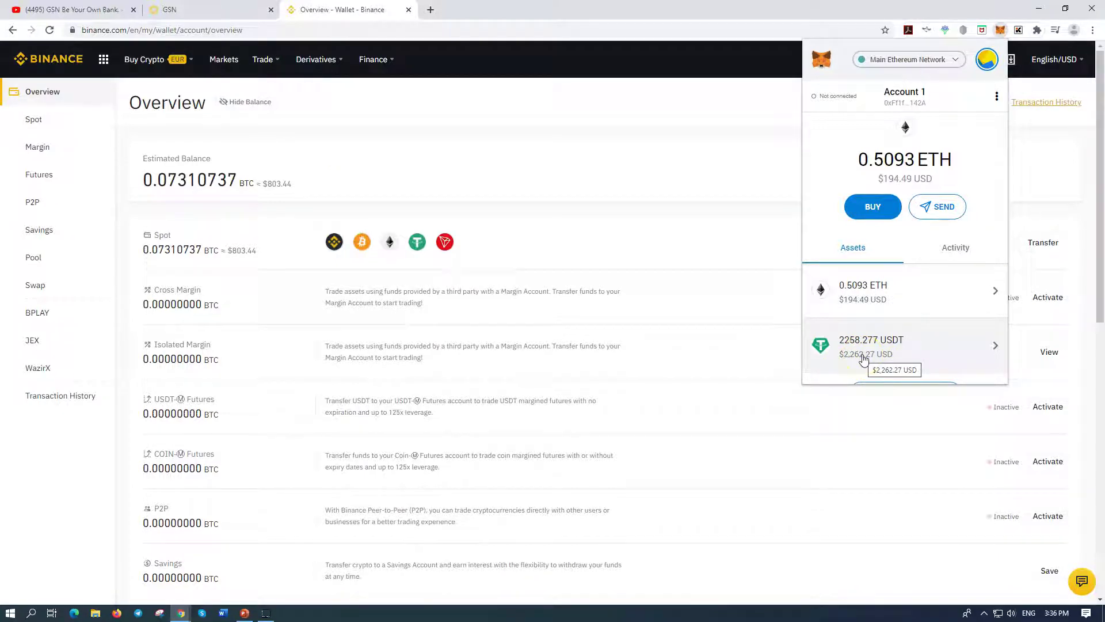
pyautogui.click(907, 94)
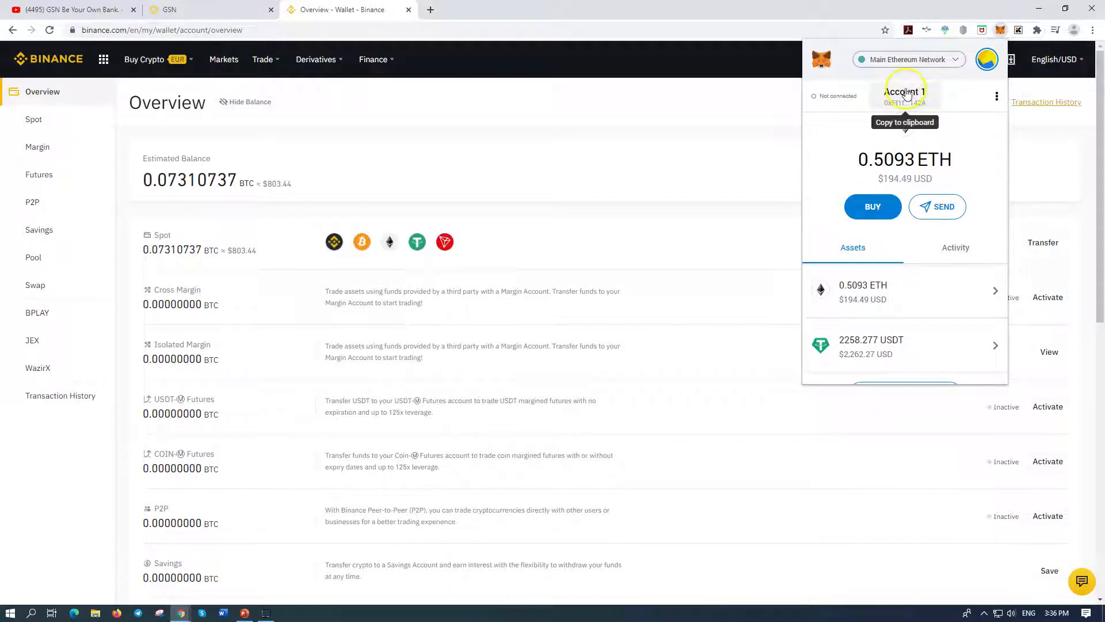
pyautogui.click(987, 60)
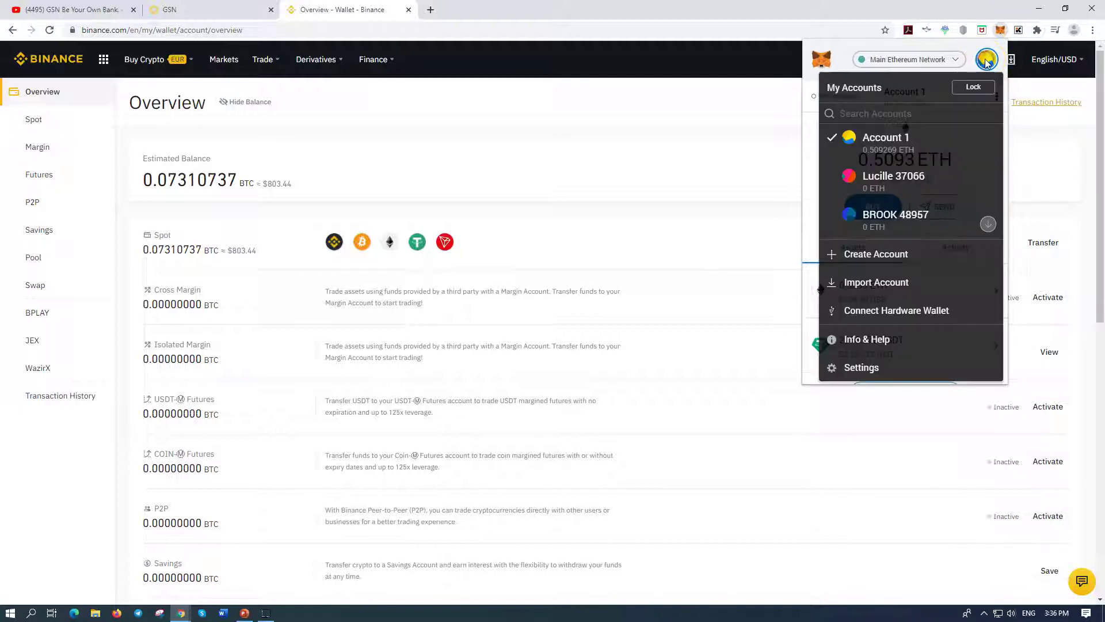
pyautogui.click(875, 139)
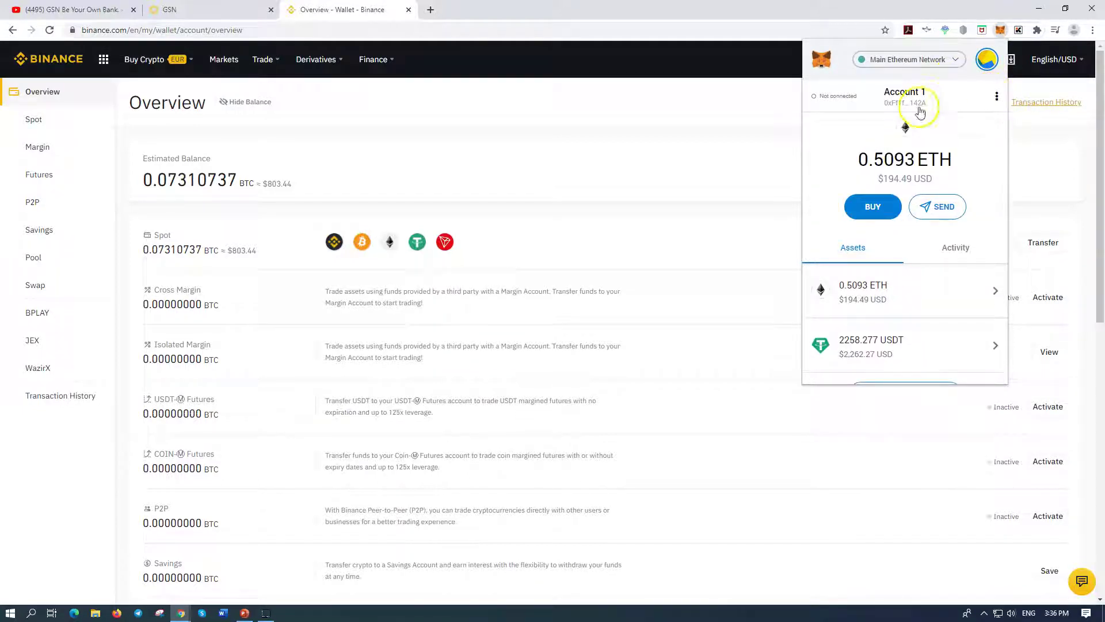
pyautogui.click(901, 106)
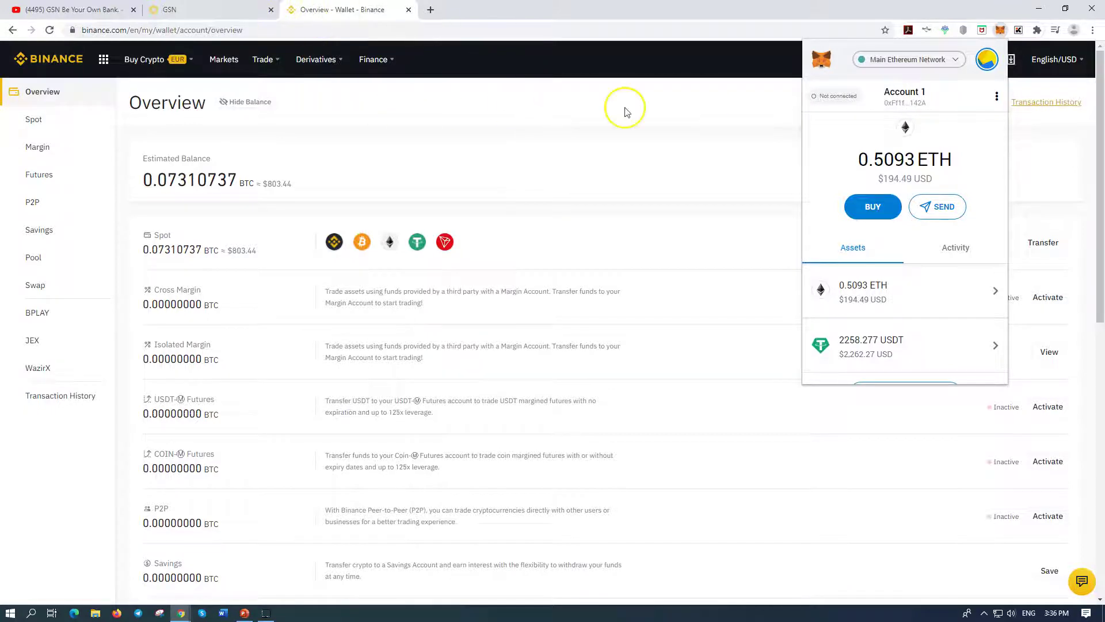
pyautogui.click(605, 187)
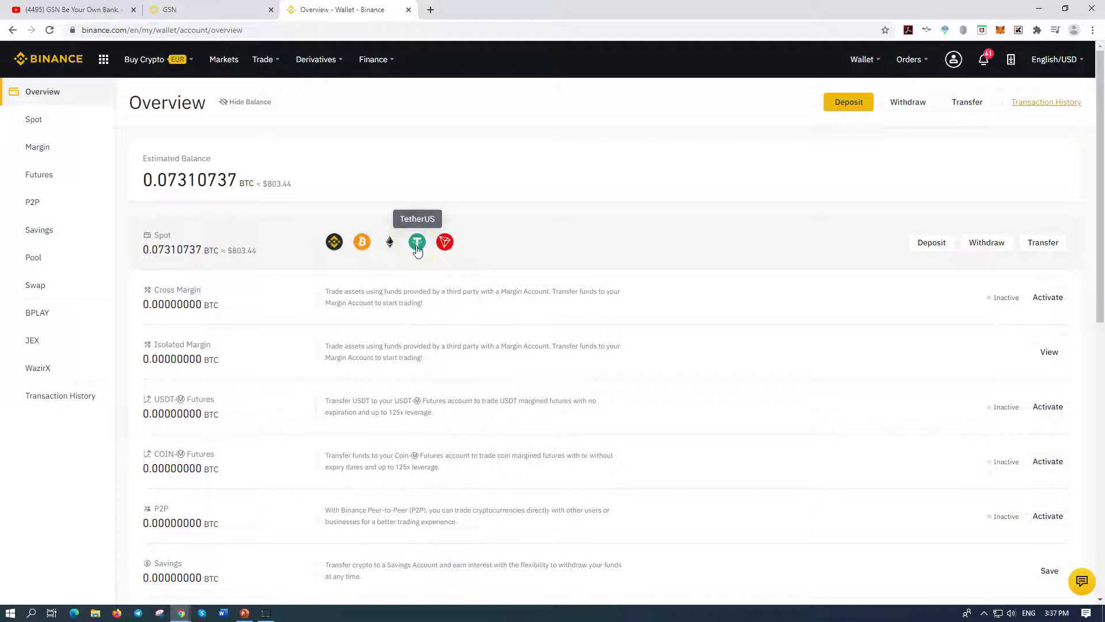
# - View the TetherUS details of the spot wallet and open the Classic trading page, dismissing its coin pair tip
pyautogui.click(418, 249)
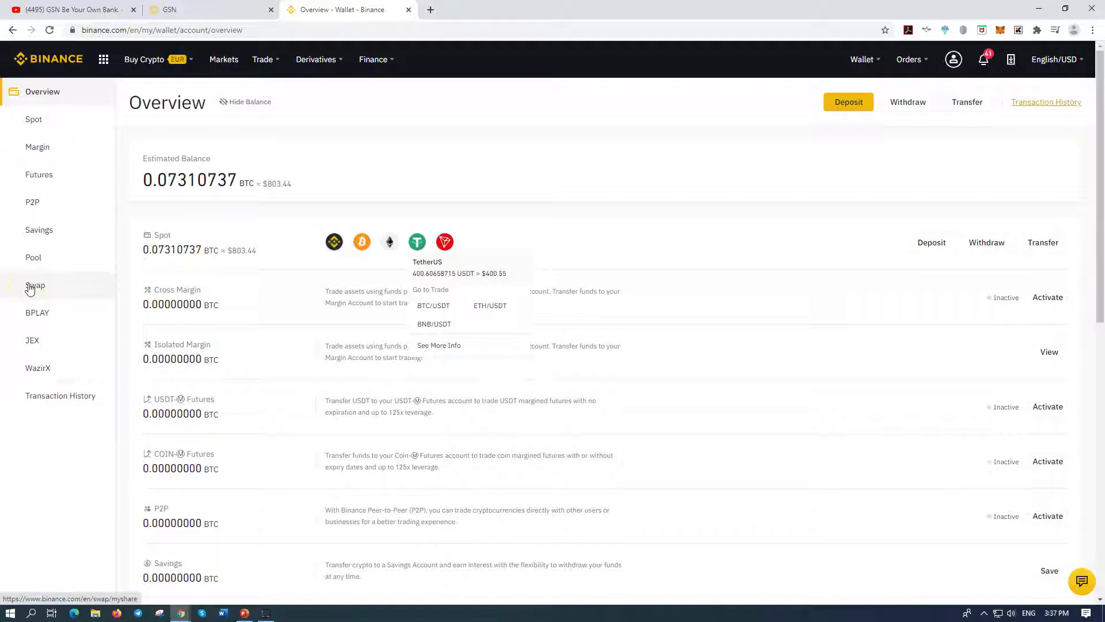
pyautogui.click(266, 59)
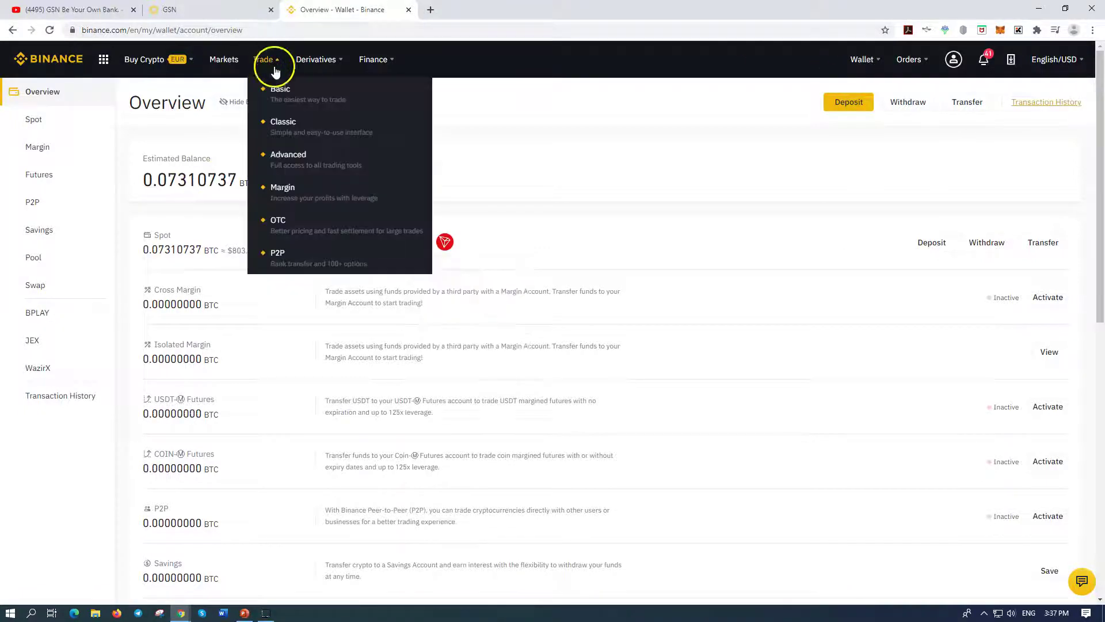
pyautogui.click(290, 120)
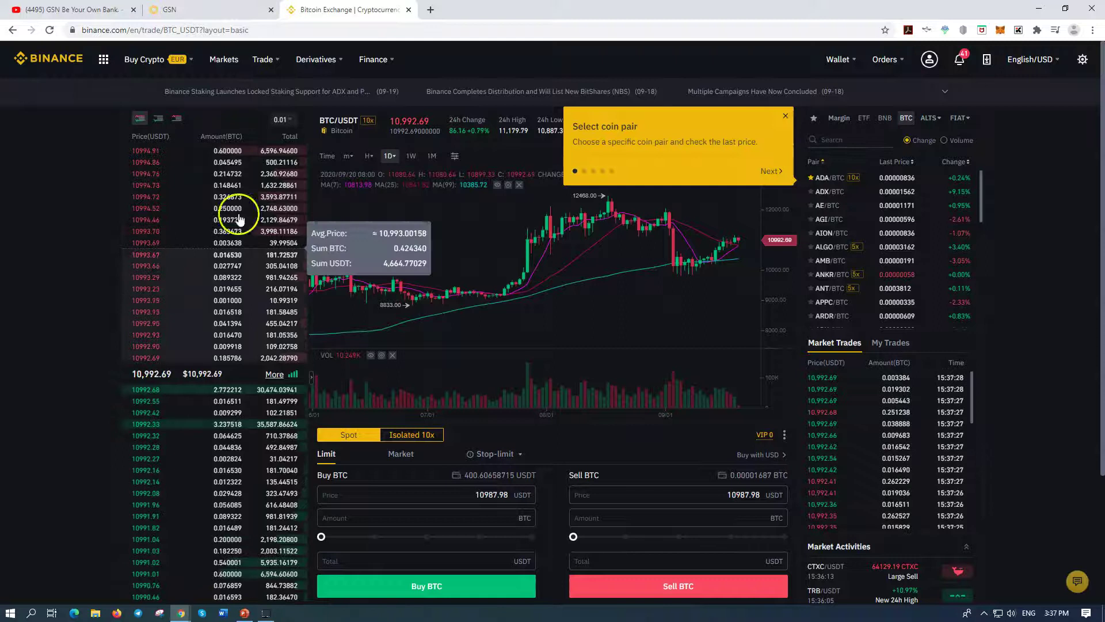
pyautogui.click(784, 119)
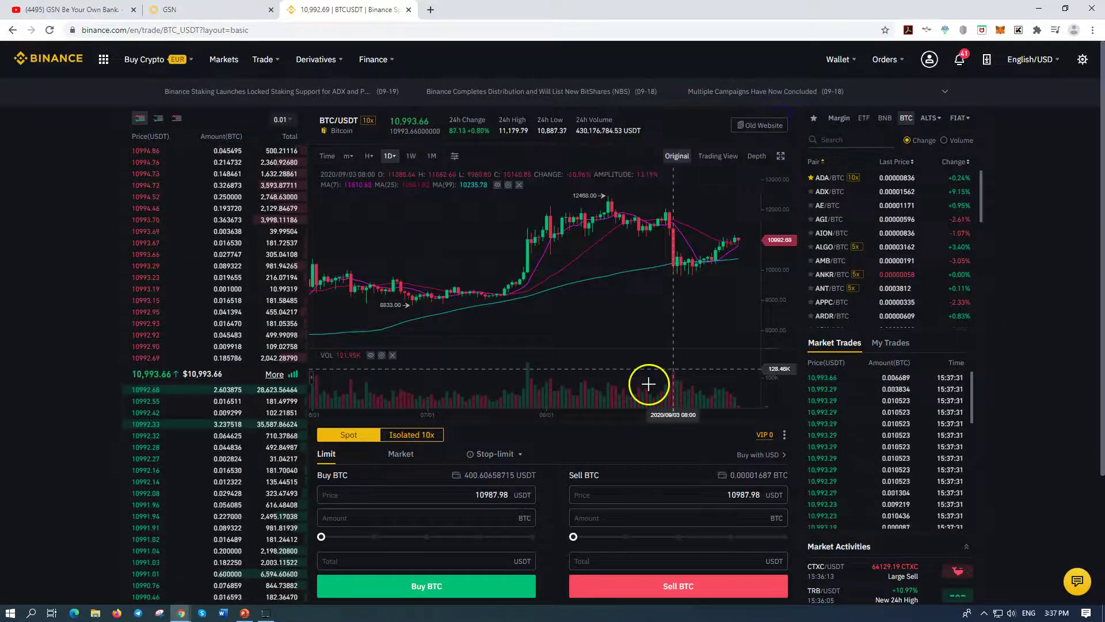
pyautogui.scroll(-1, 1065, 431)
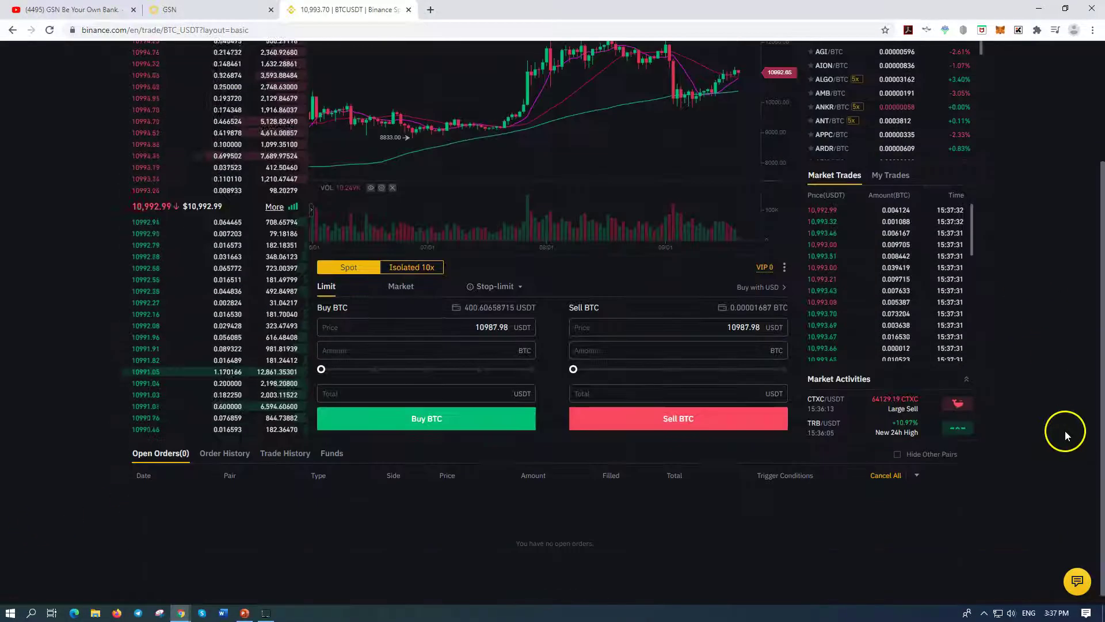
pyautogui.scroll(1, 1073, 316)
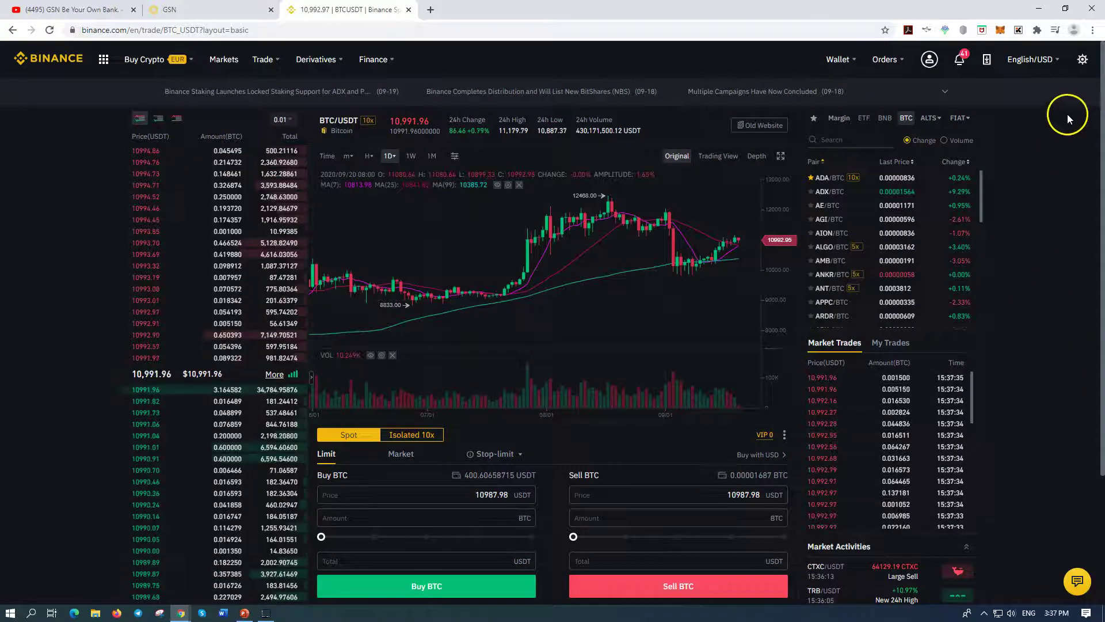
# - Switch the trading page to the light theme
pyautogui.click(1082, 59)
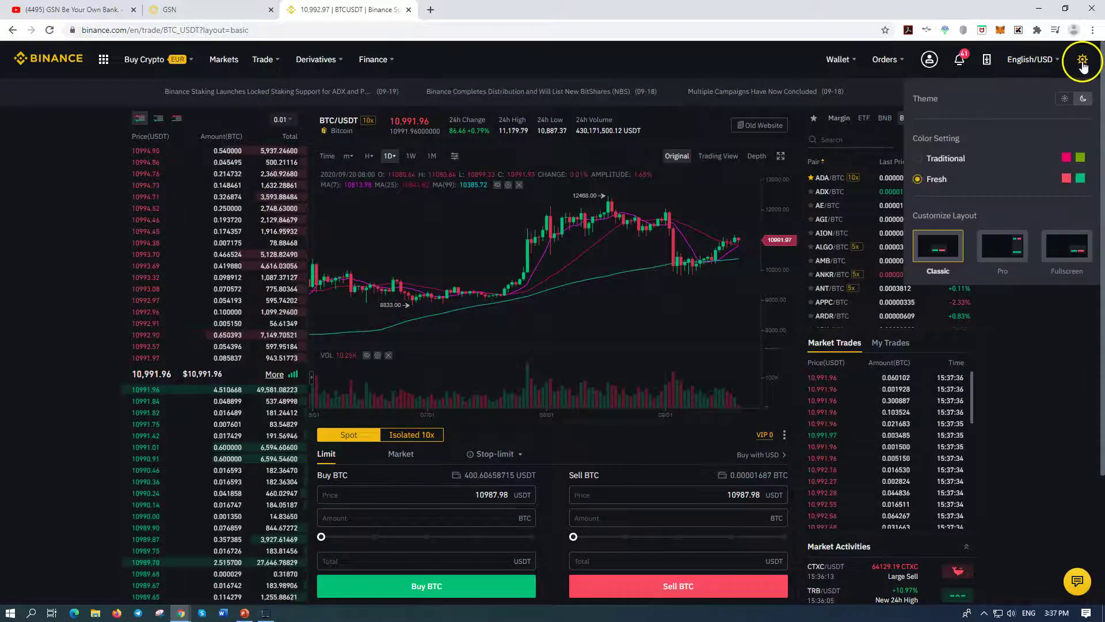
pyautogui.moveTo(1058, 96)
pyautogui.moveTo(1081, 59)
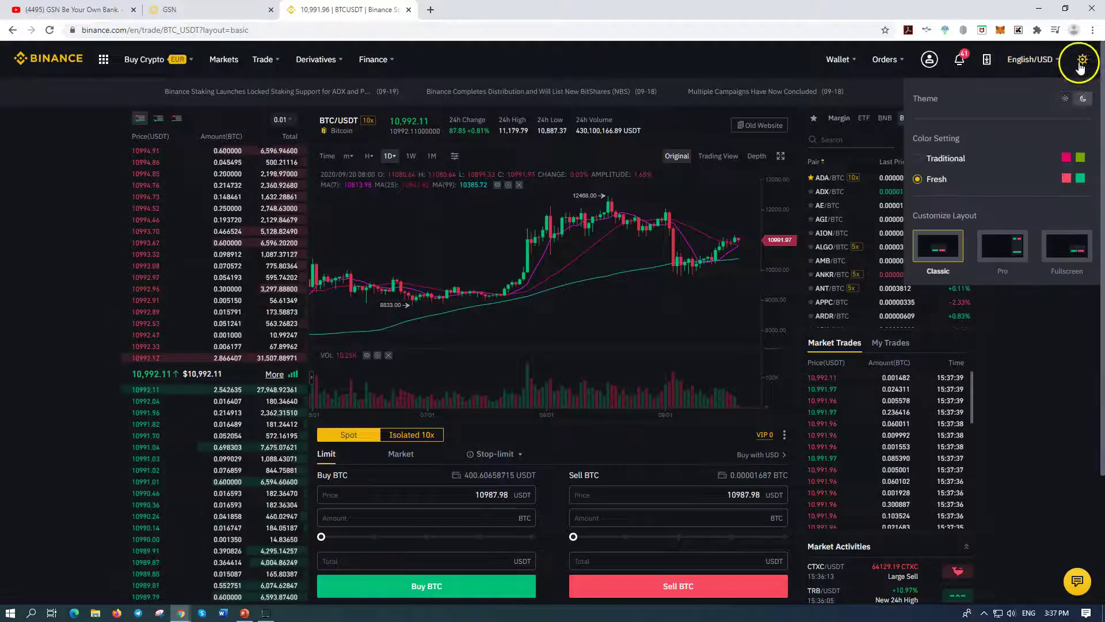
pyautogui.click(1066, 100)
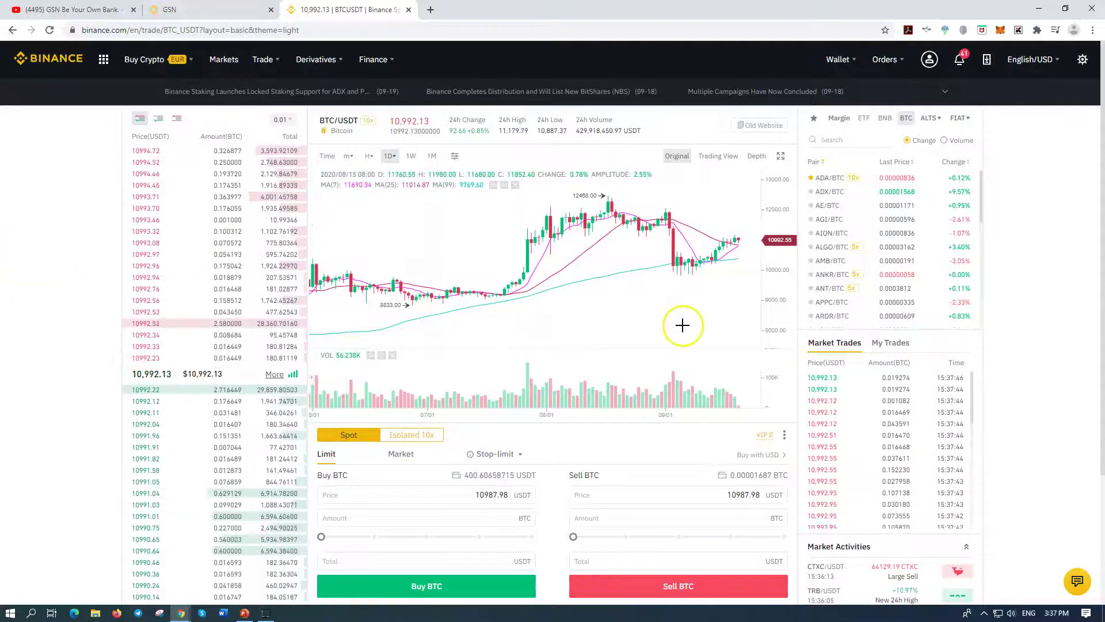
# - Filter the market list to USDT pairs and open the ETH/USDT pair
pyautogui.moveTo(935, 123)
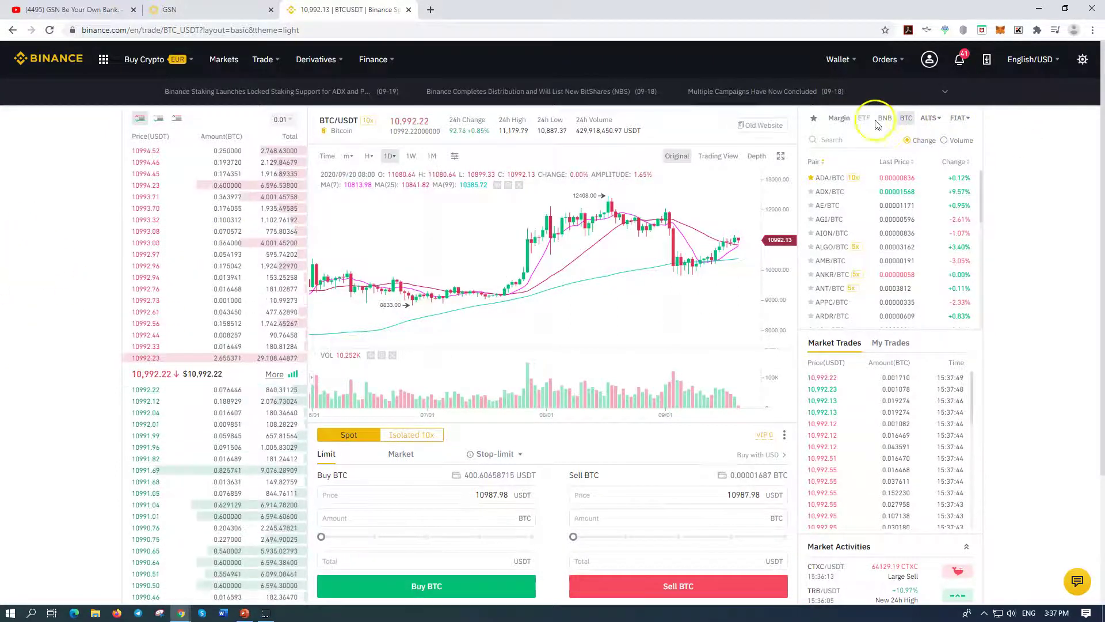
pyautogui.click(968, 147)
pyautogui.scroll(-4, 853, 238)
pyautogui.scroll(-6, 853, 238)
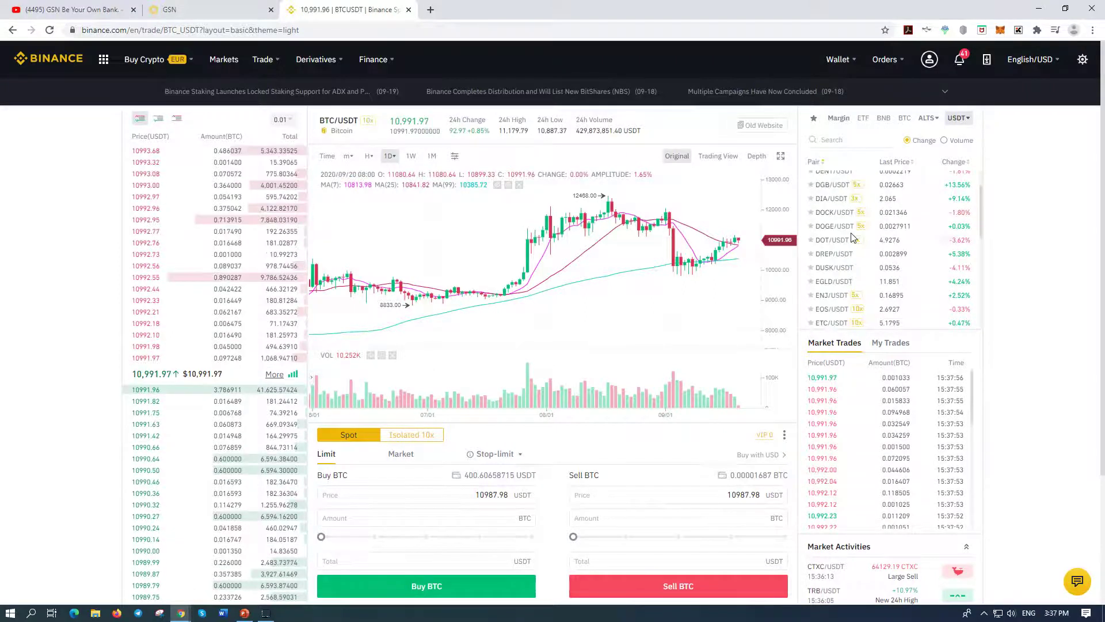
pyautogui.scroll(-3, 840, 248)
pyautogui.click(831, 279)
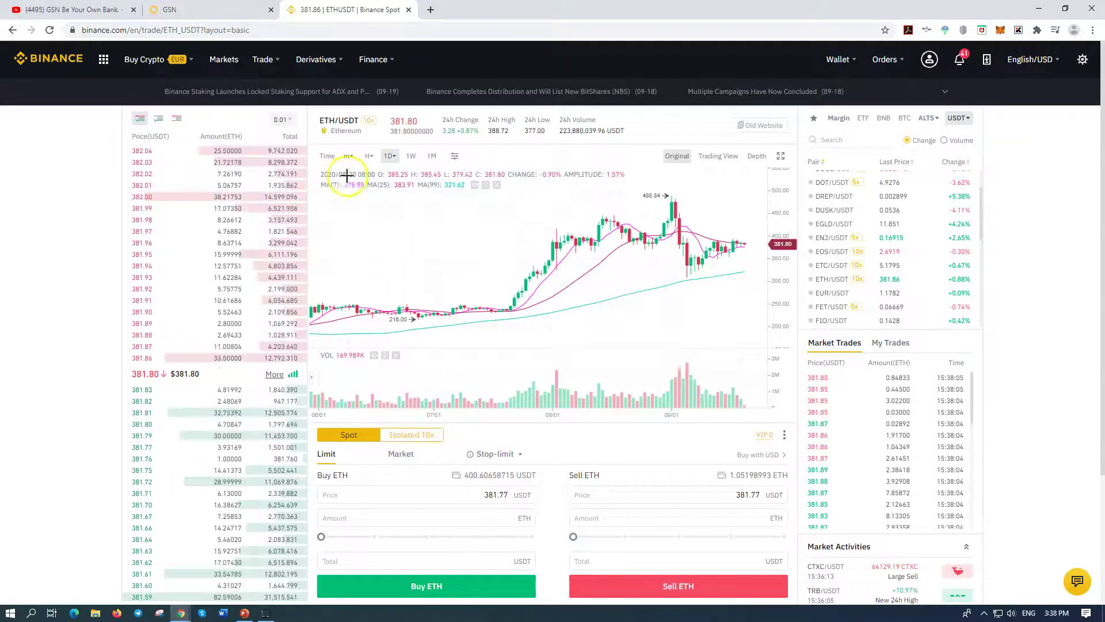
pyautogui.click(171, 352)
pyautogui.click(420, 421)
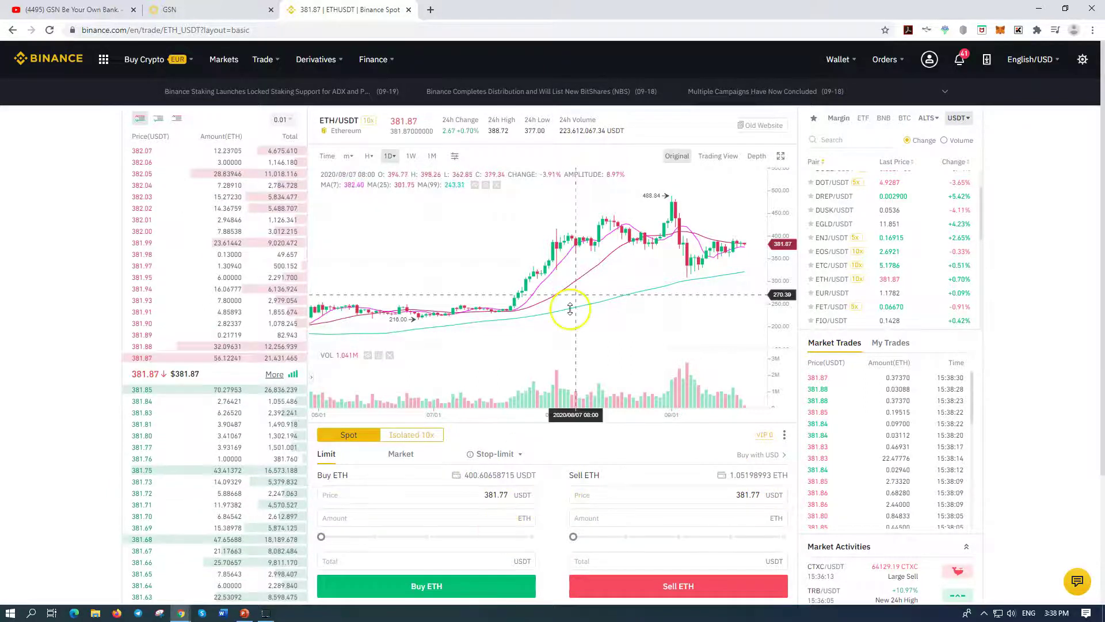
# - Open the Binance wallet overview and view the Ethereum and TetherUS details of the spot wallet
pyautogui.moveTo(838, 59)
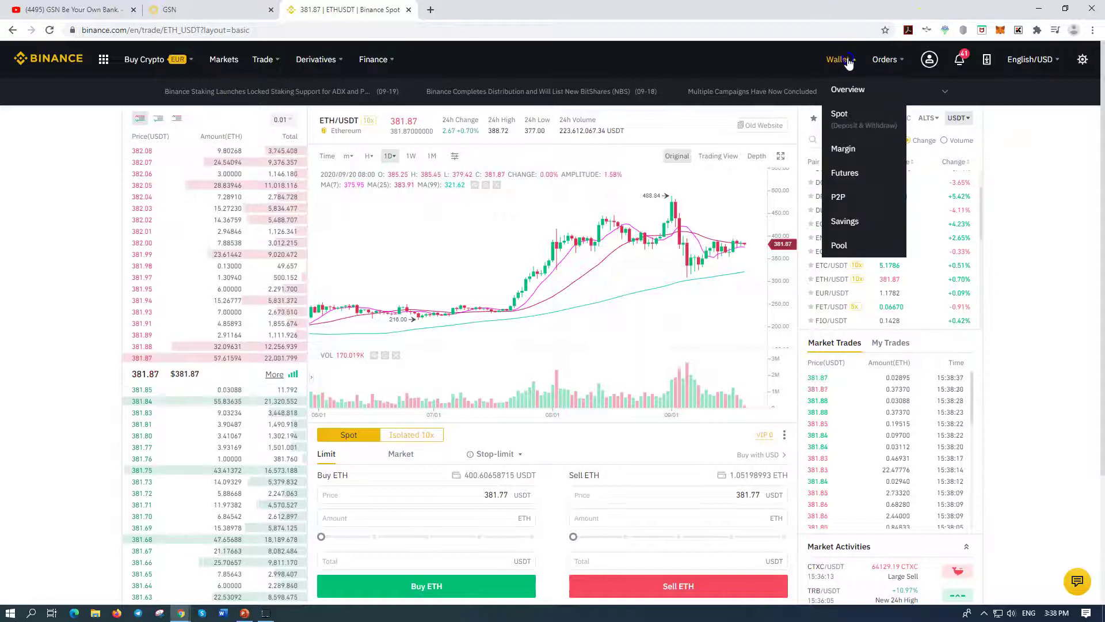
pyautogui.click(849, 91)
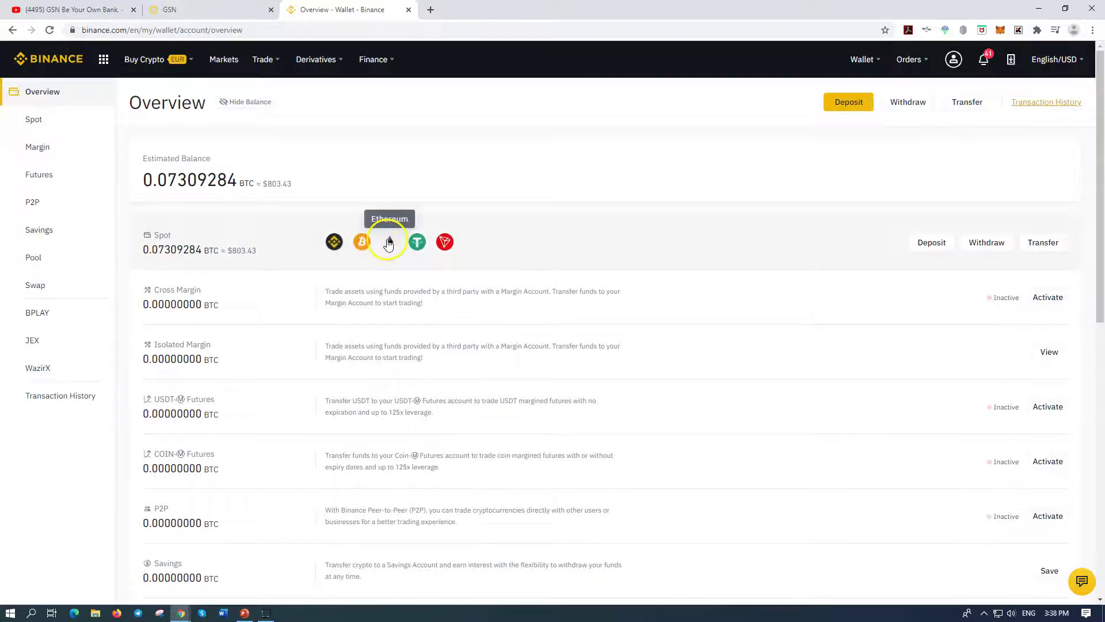
pyautogui.click(364, 246)
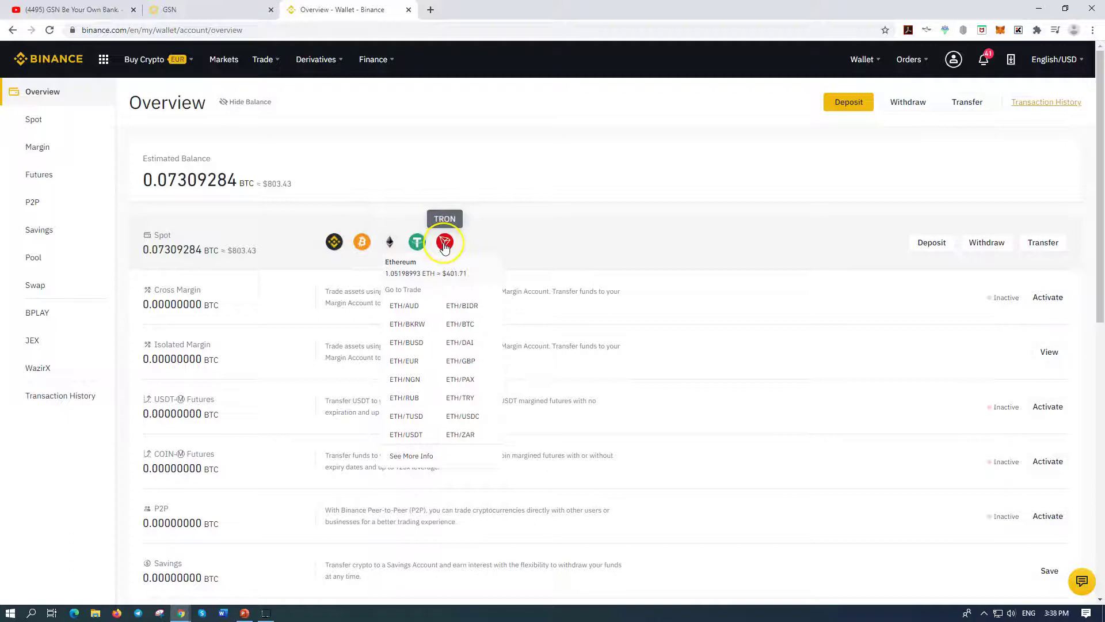
pyautogui.click(417, 240)
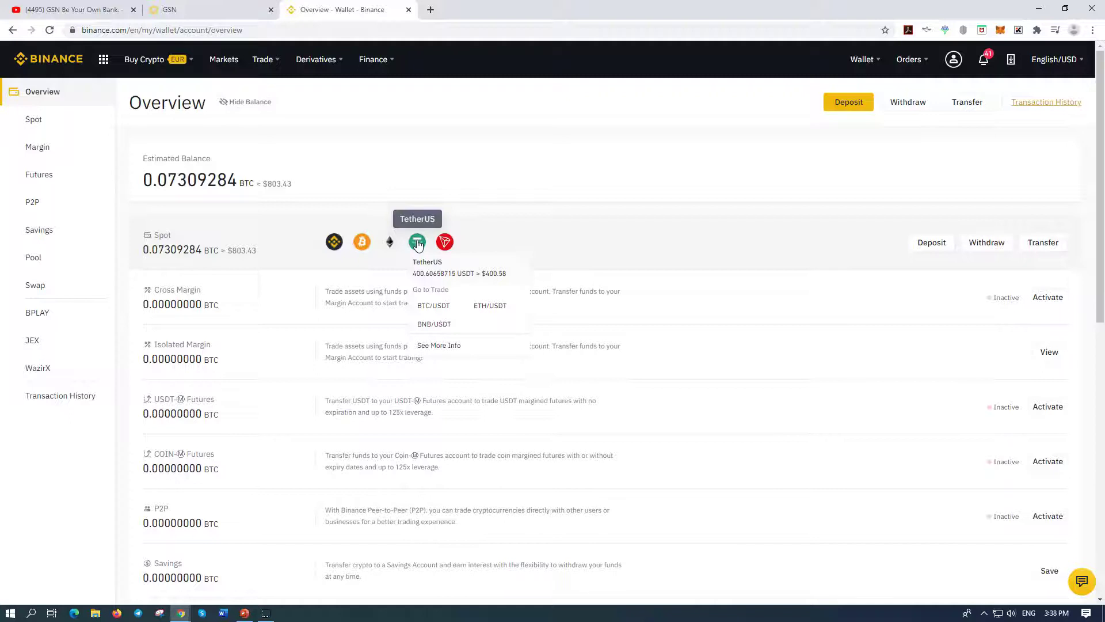
pyautogui.click(418, 243)
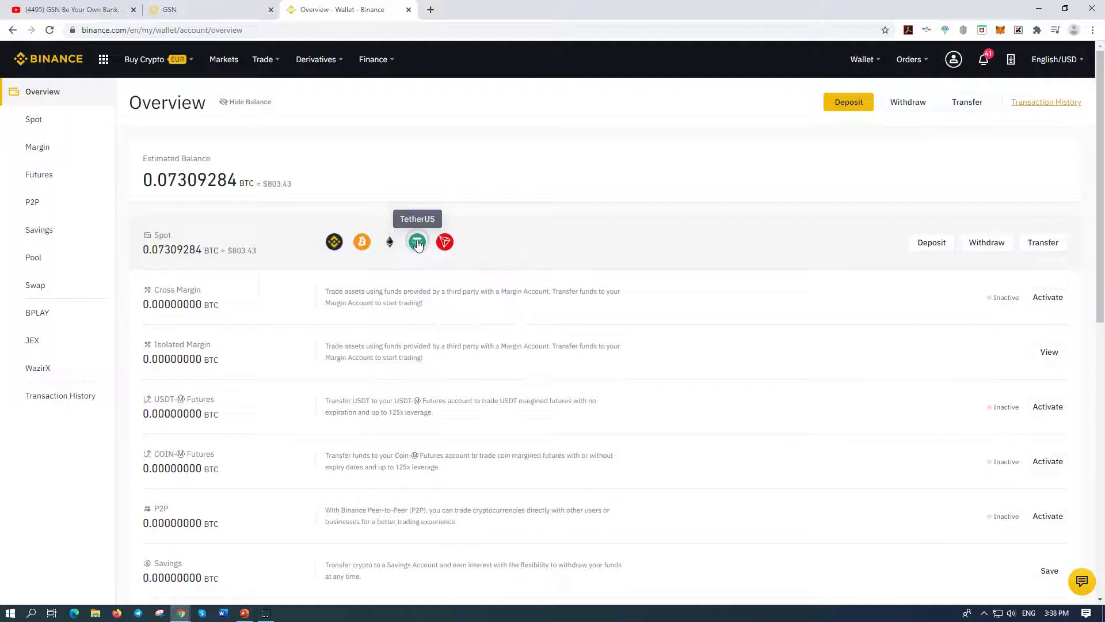
# - Copy the Account 1 address from the MetaMask wallet and close the wallet
pyautogui.click(981, 54)
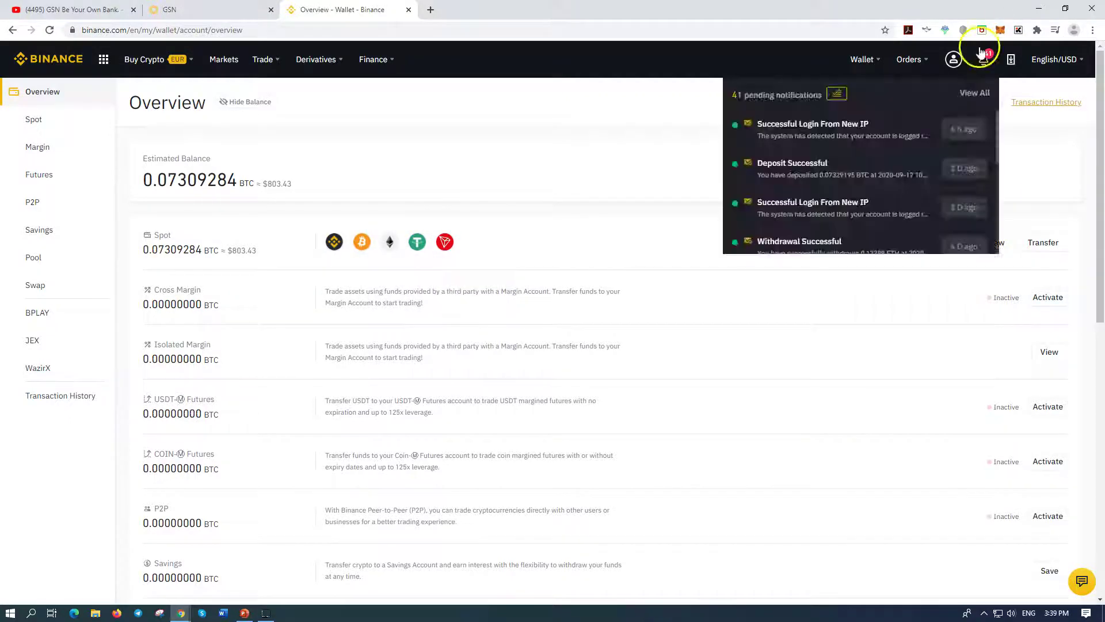
pyautogui.click(1001, 29)
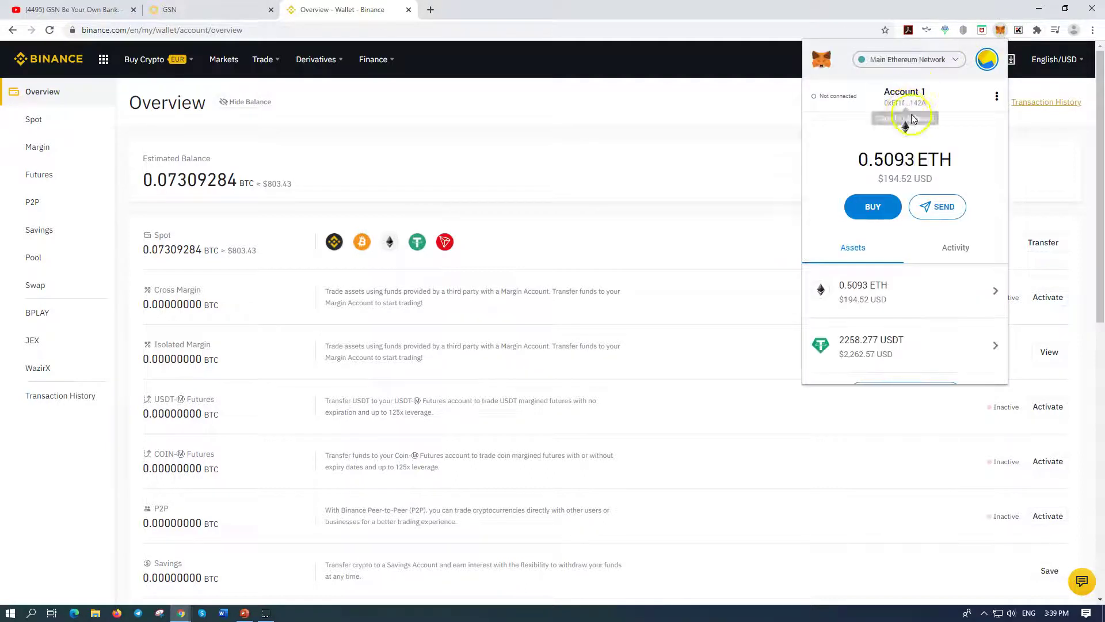
pyautogui.click(909, 107)
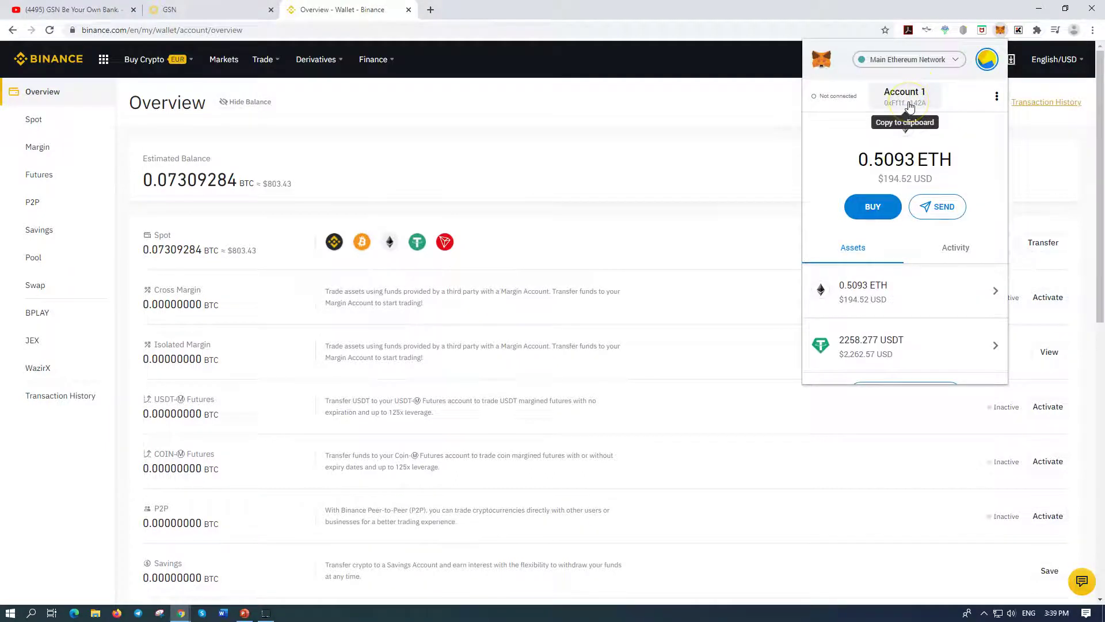
pyautogui.click(910, 106)
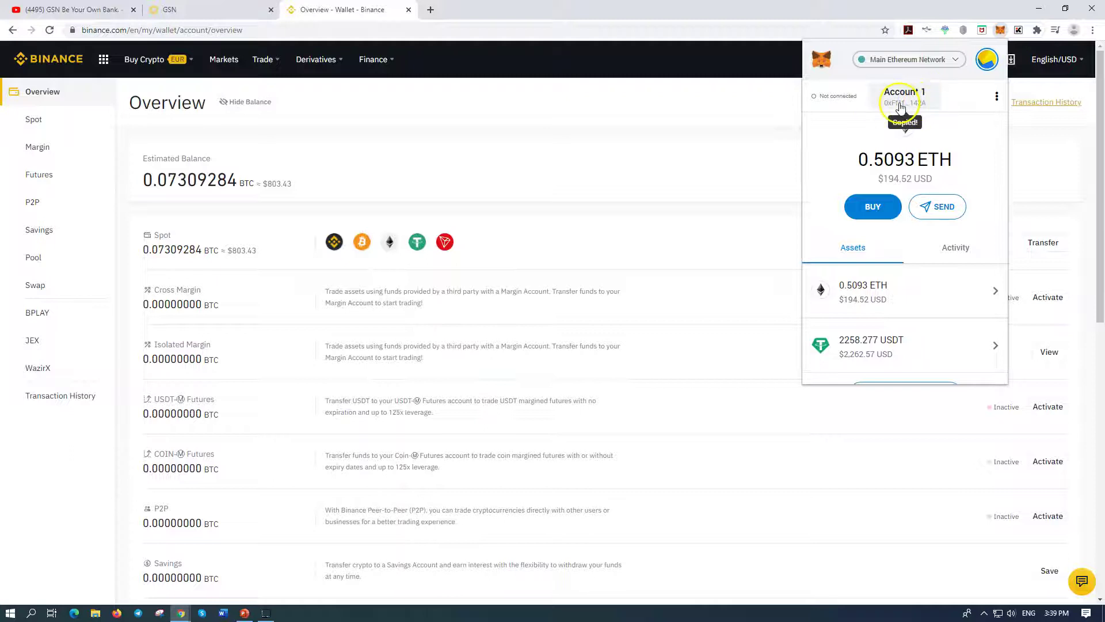
pyautogui.click(733, 168)
# - Open the withdrawal page for the spot wallet and choose USDT TetherUS as the coin
pyautogui.click(978, 244)
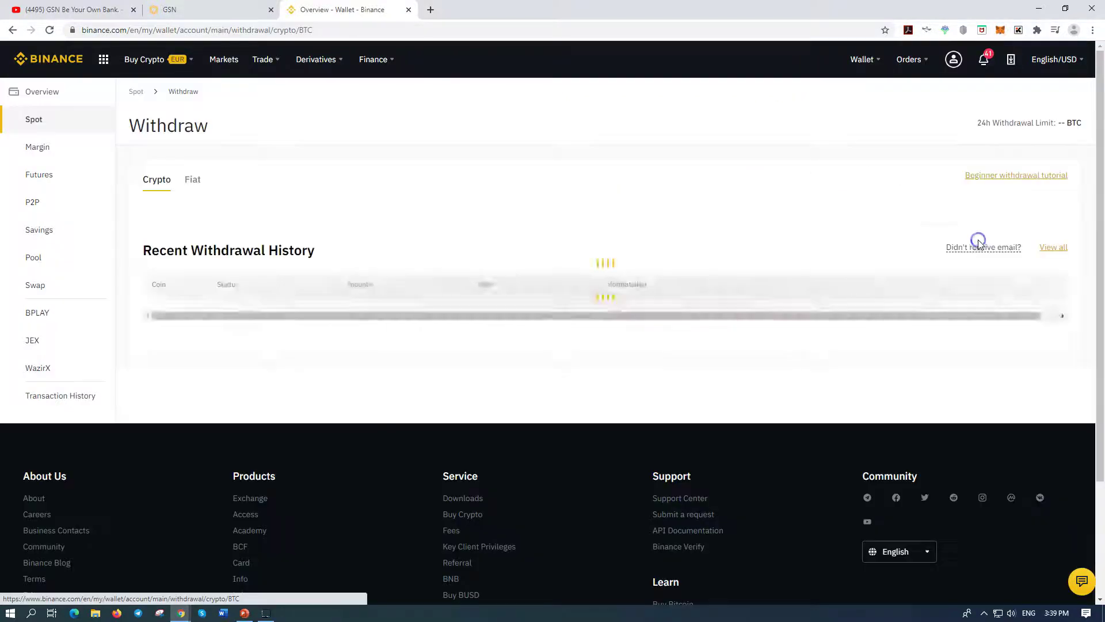
pyautogui.click(717, 253)
pyautogui.click(242, 256)
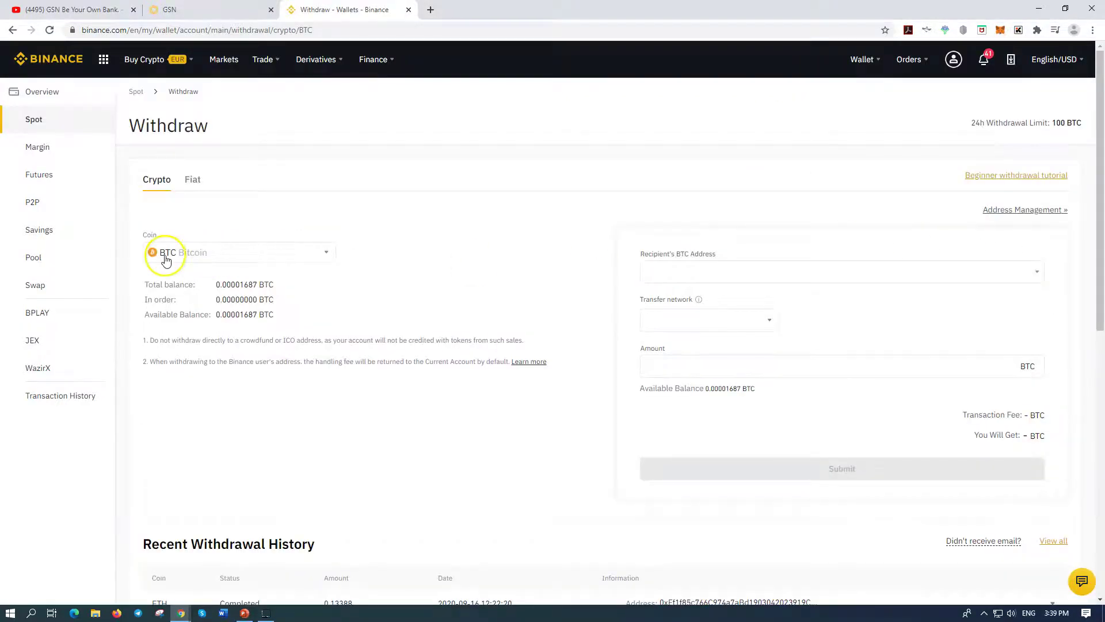
pyautogui.click(327, 253)
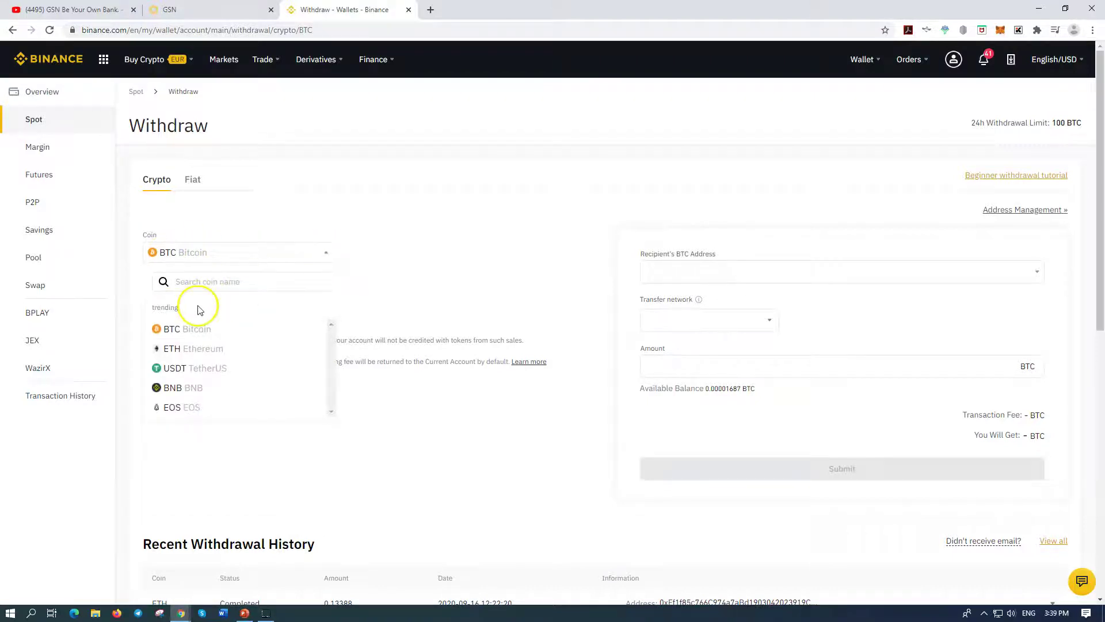
pyautogui.click(203, 370)
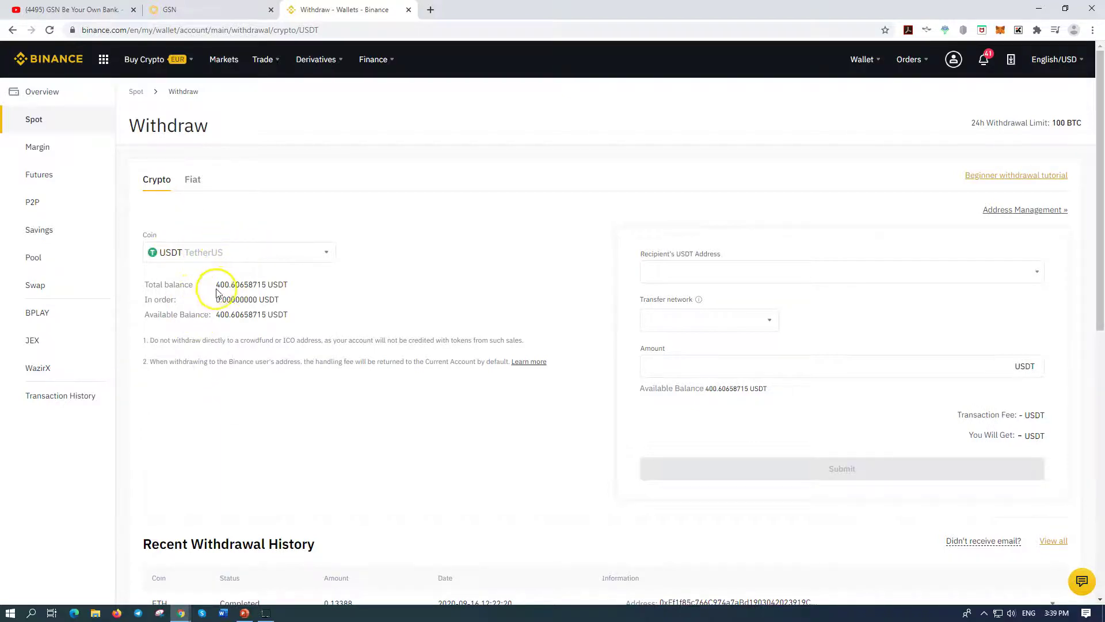
# - Paste the copied MetaMask address as the recipient's USDT address and choose ERC20 as the transfer network
pyautogui.click(679, 272)
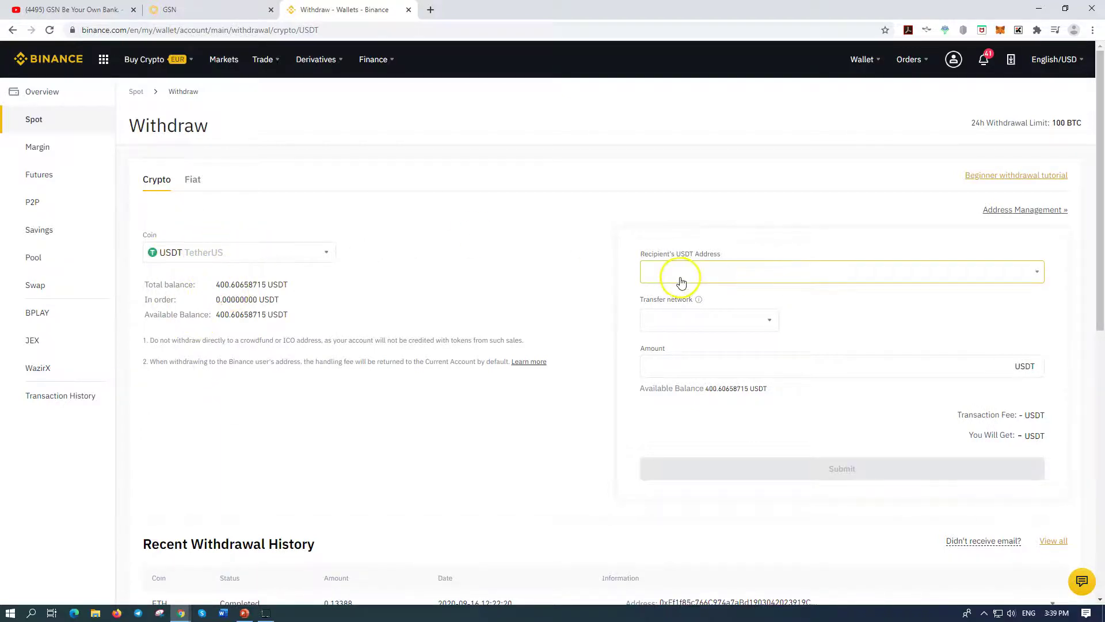
pyautogui.rightClick(677, 270)
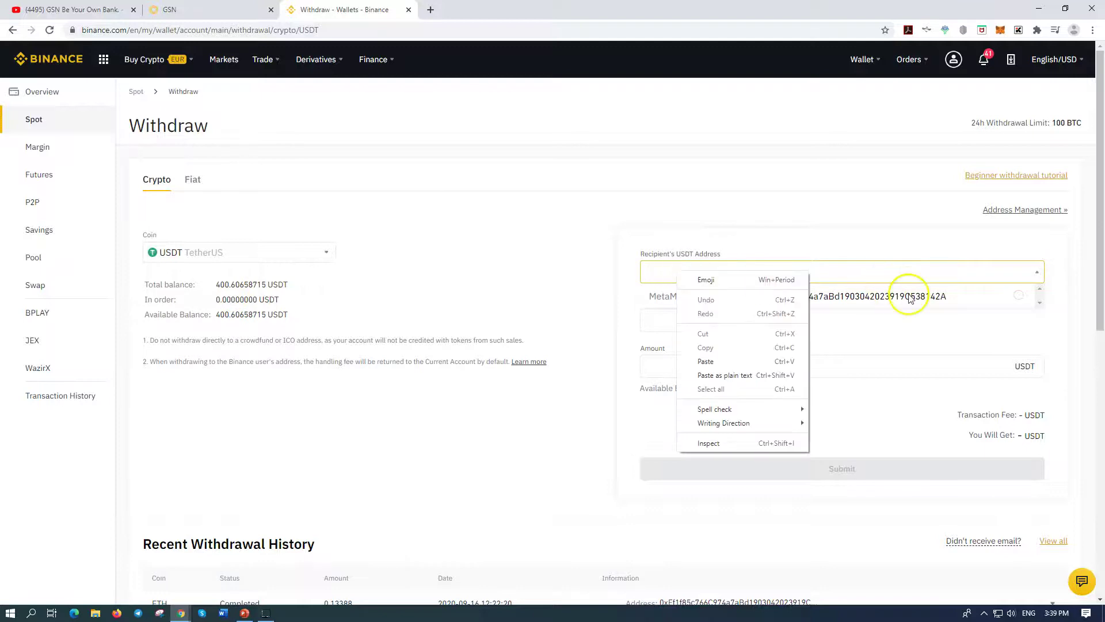
pyautogui.click(704, 361)
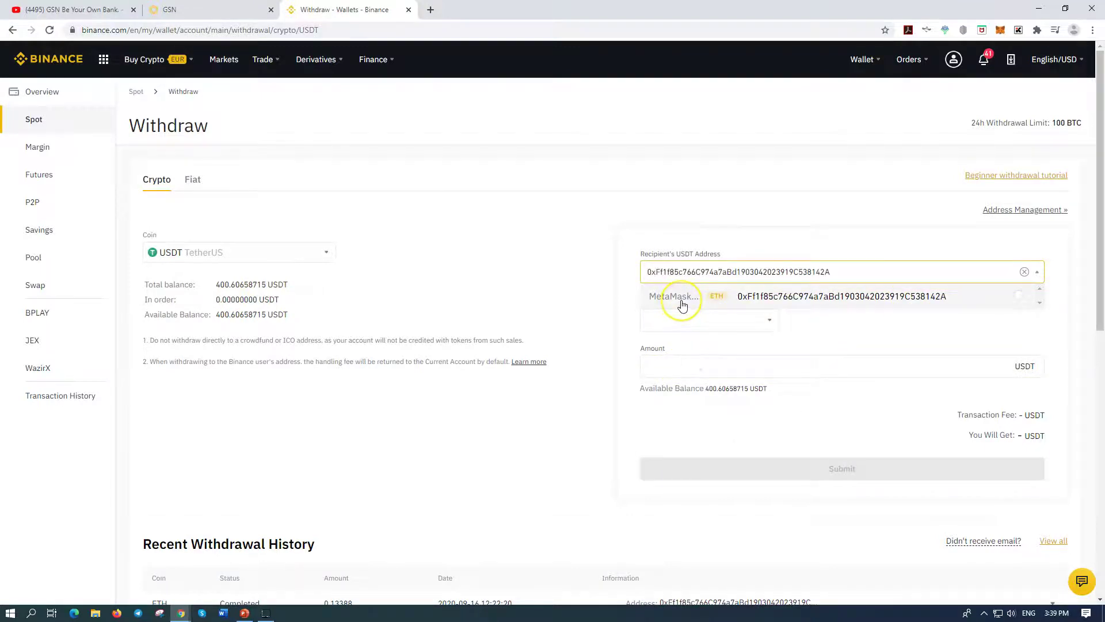
pyautogui.click(683, 319)
pyautogui.click(707, 316)
pyautogui.moveTo(694, 320); pyautogui.dragTo(670, 427)
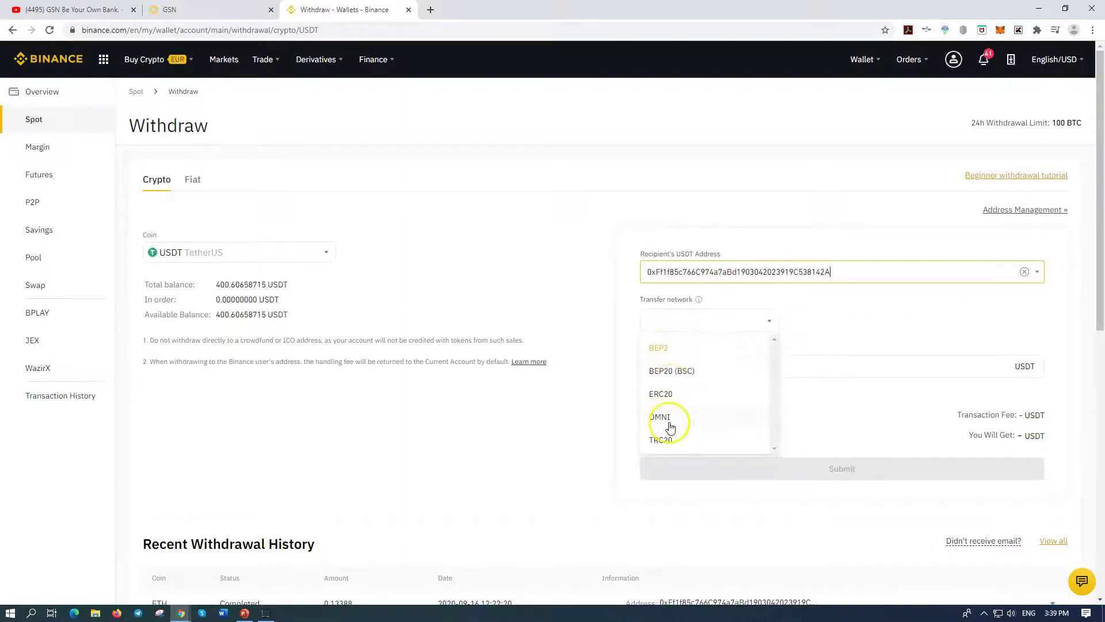
pyautogui.click(677, 396)
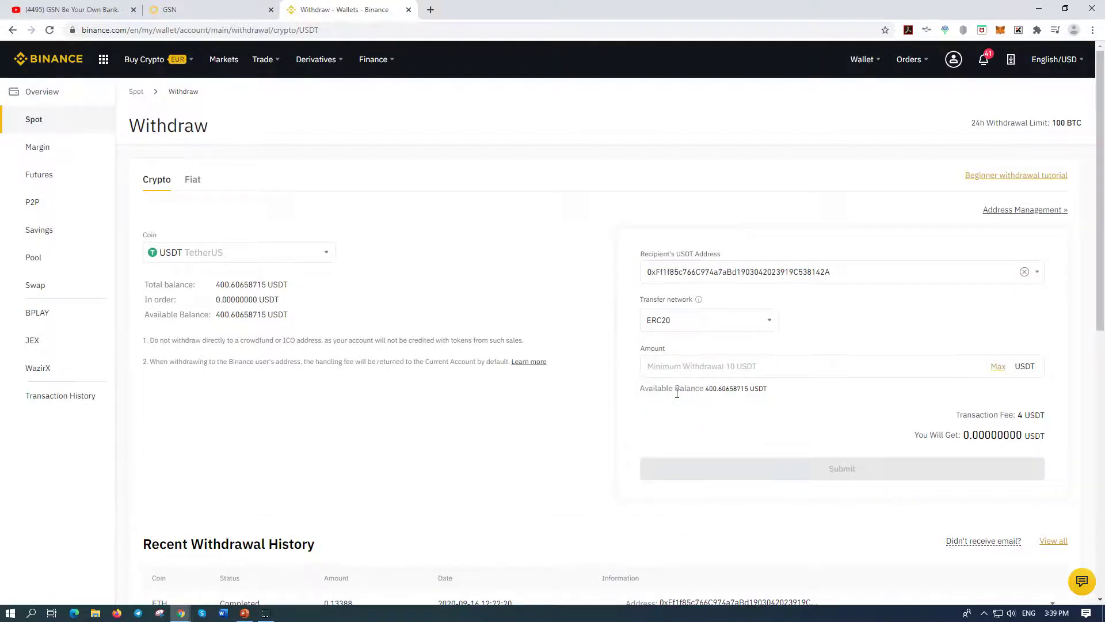
# - Try TRC20 as the transfer network for the USDT withdrawal and switch back to ERC20
pyautogui.click(771, 322)
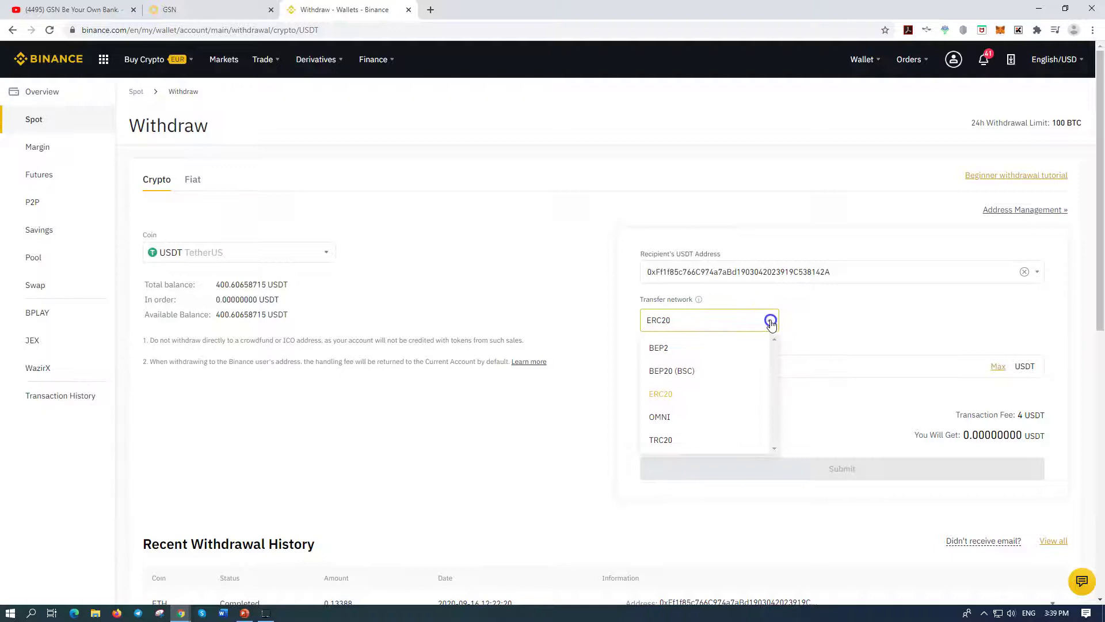
pyautogui.click(669, 439)
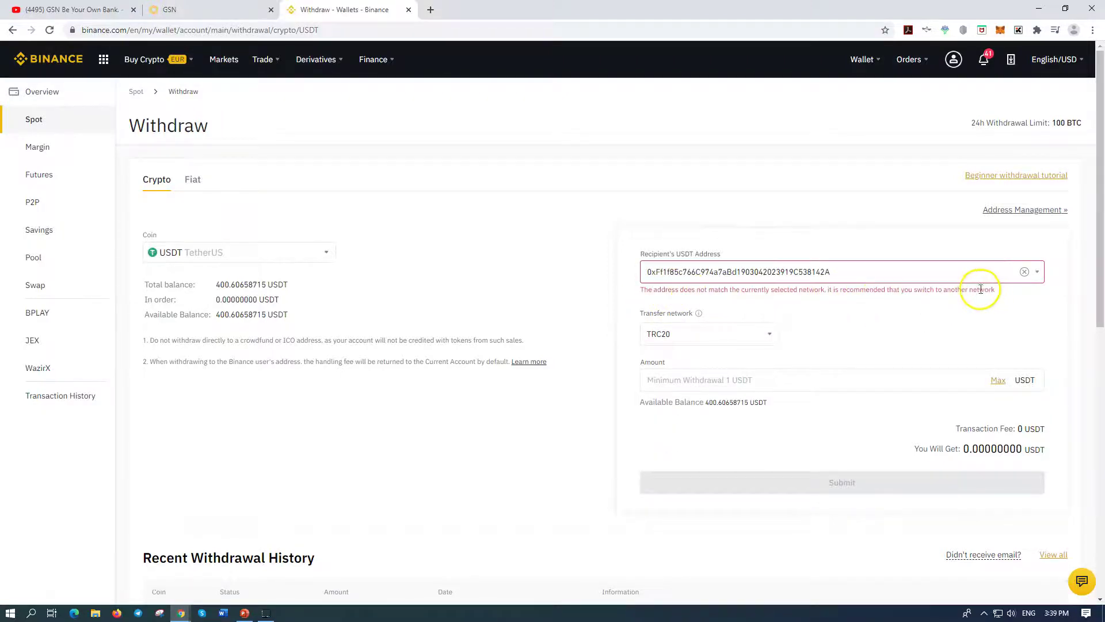
pyautogui.click(769, 338)
pyautogui.click(662, 406)
# - Set the withdrawal amount to the maximum of 400.606587 USDT and submit the withdrawal
pyautogui.click(709, 362)
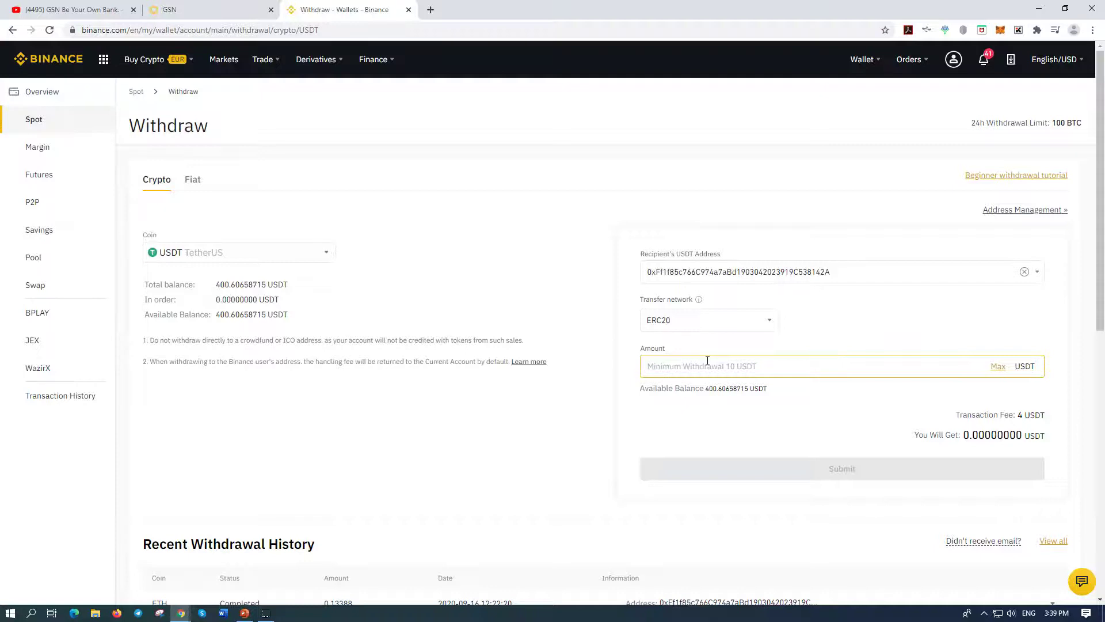
pyautogui.click(691, 366)
pyautogui.click(998, 368)
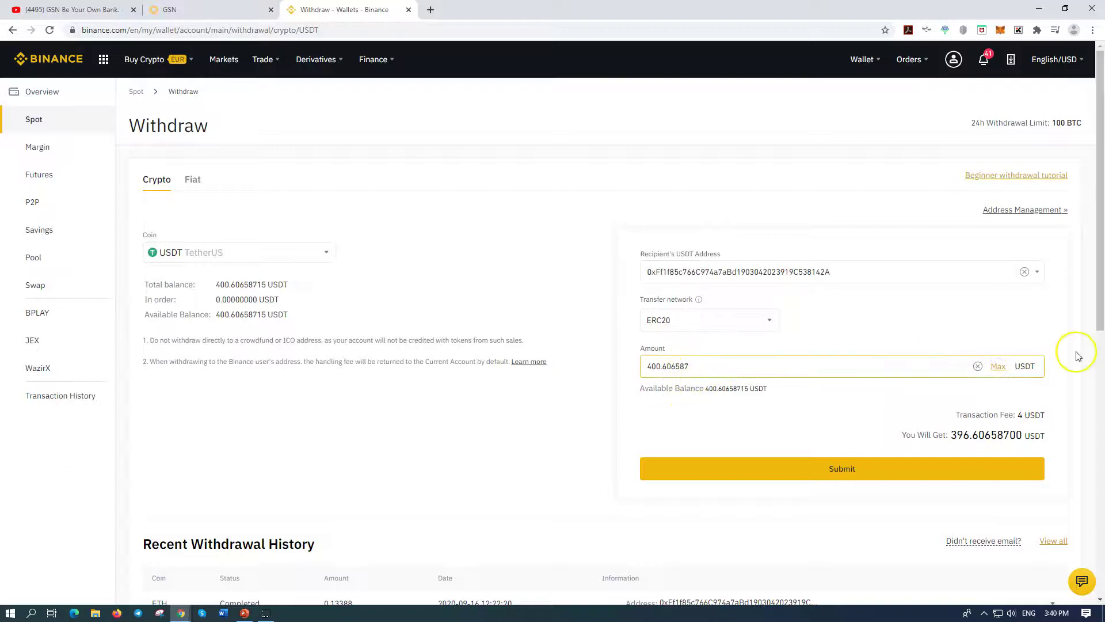
pyautogui.click(845, 464)
pyautogui.click(547, 262)
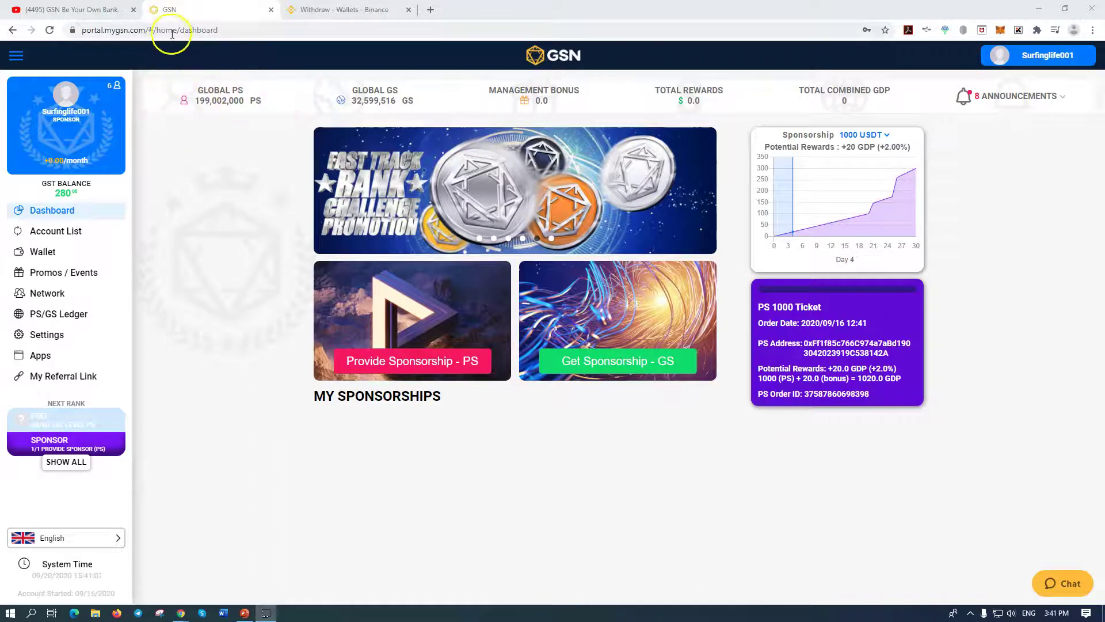
# - On the GSN dashboard, view the USDT balance and transfers of Account 1 in MetaMask and close the wallet
pyautogui.click(1000, 30)
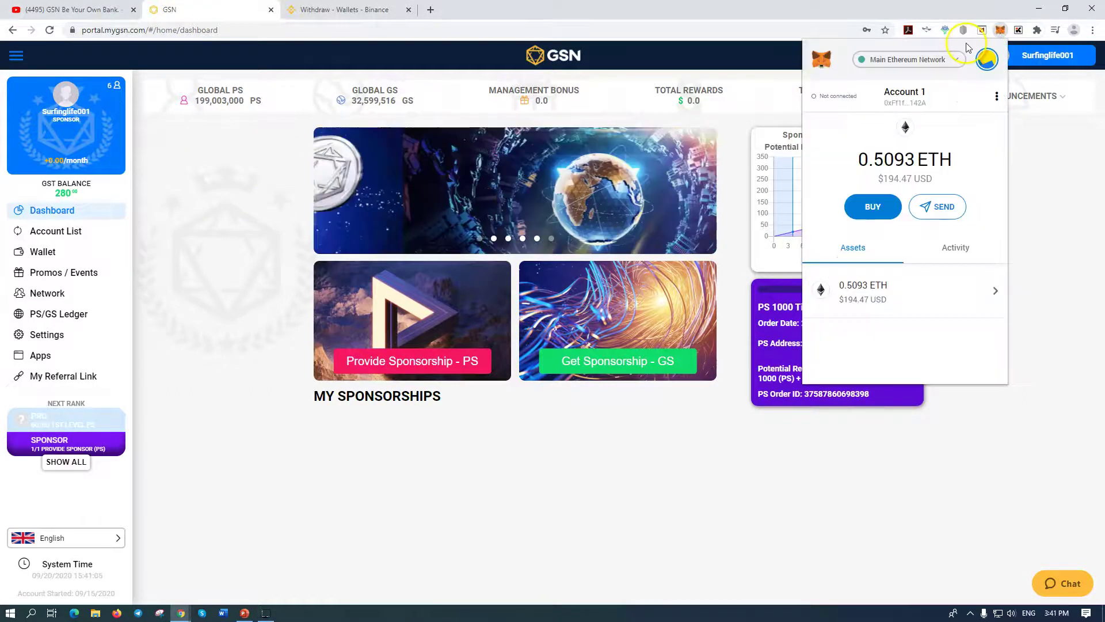
pyautogui.click(902, 340)
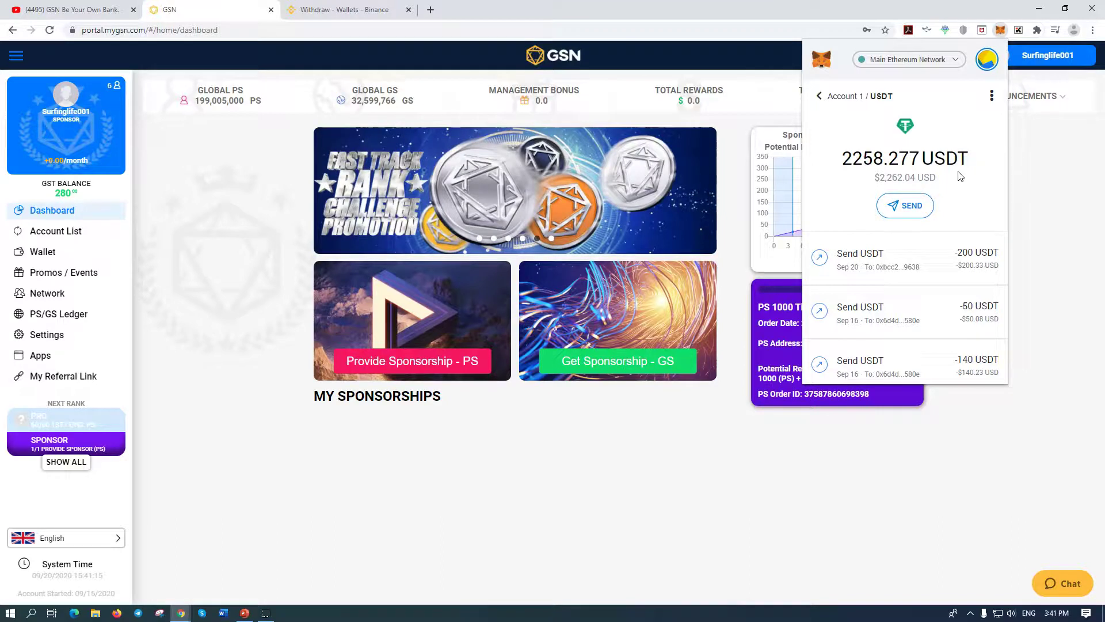
pyautogui.click(410, 362)
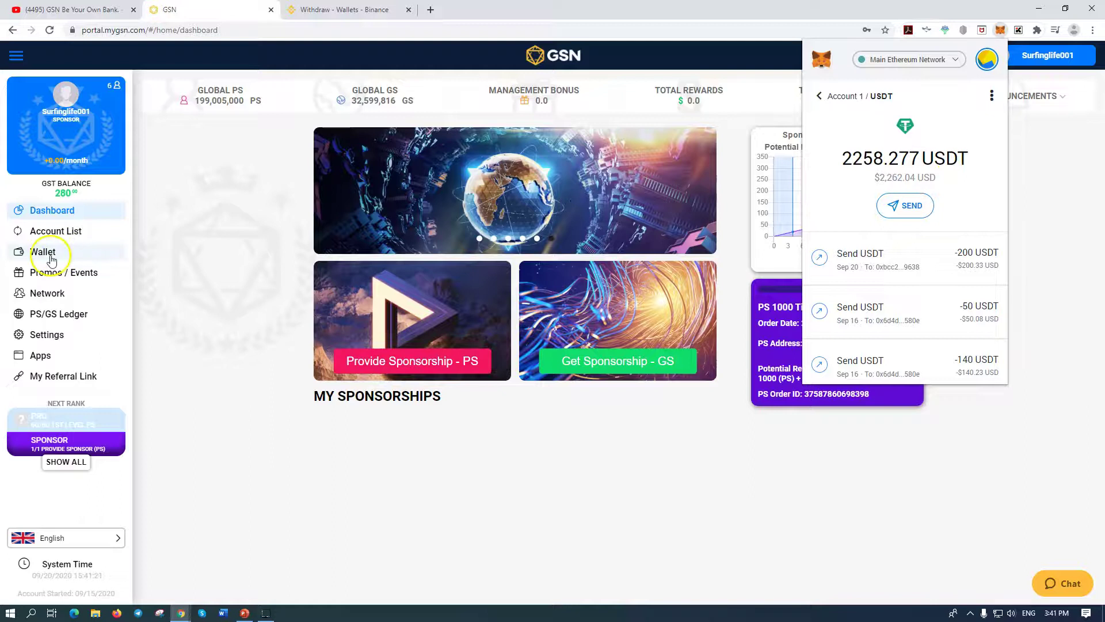
pyautogui.click(253, 291)
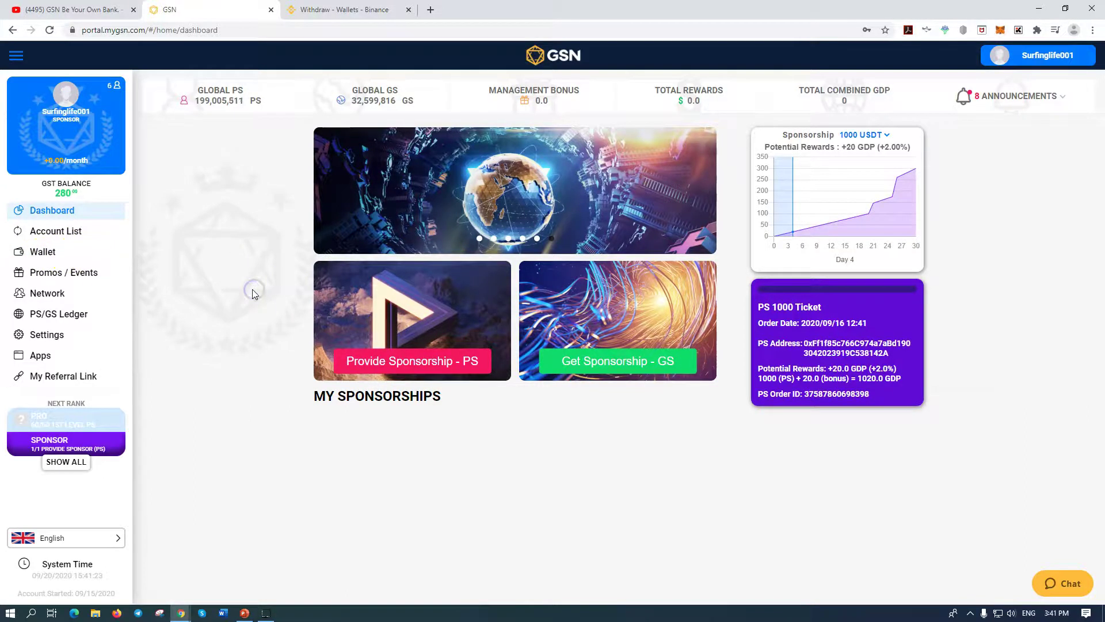
# - Open the GSN Wallet page to view the PS / GS USDT address and check the USDT asset in MetaMask
pyautogui.click(40, 254)
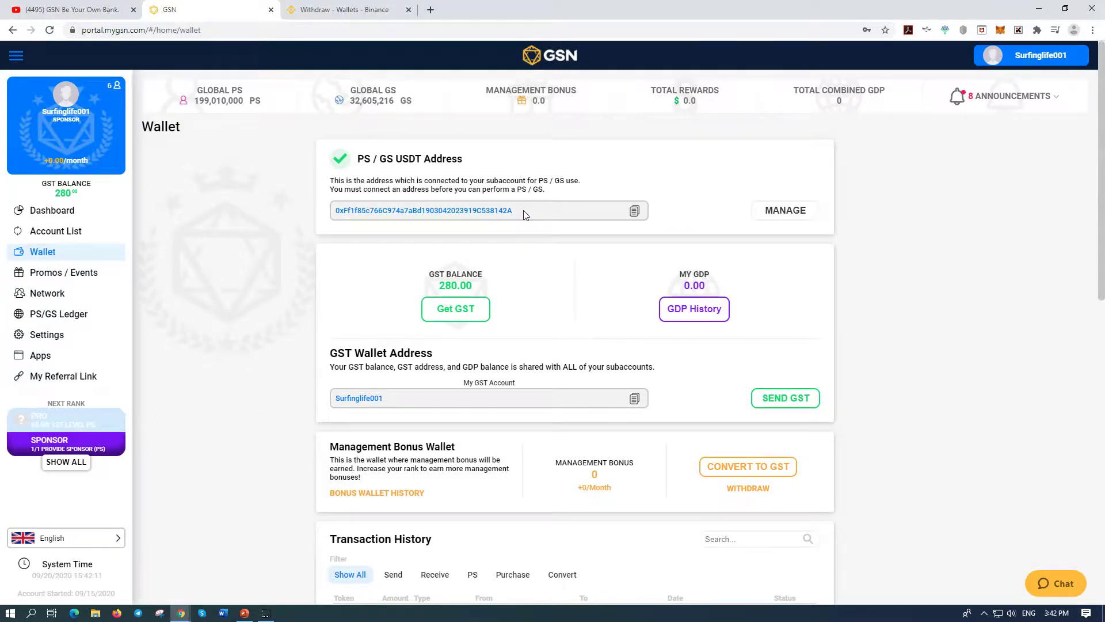
pyautogui.click(1000, 35)
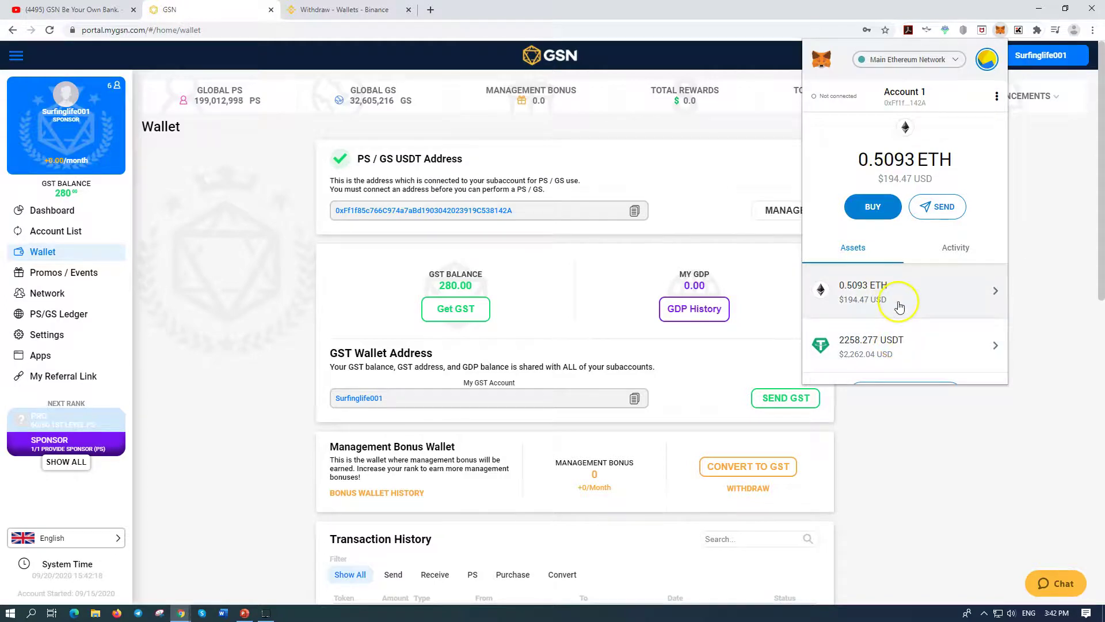
pyautogui.click(915, 344)
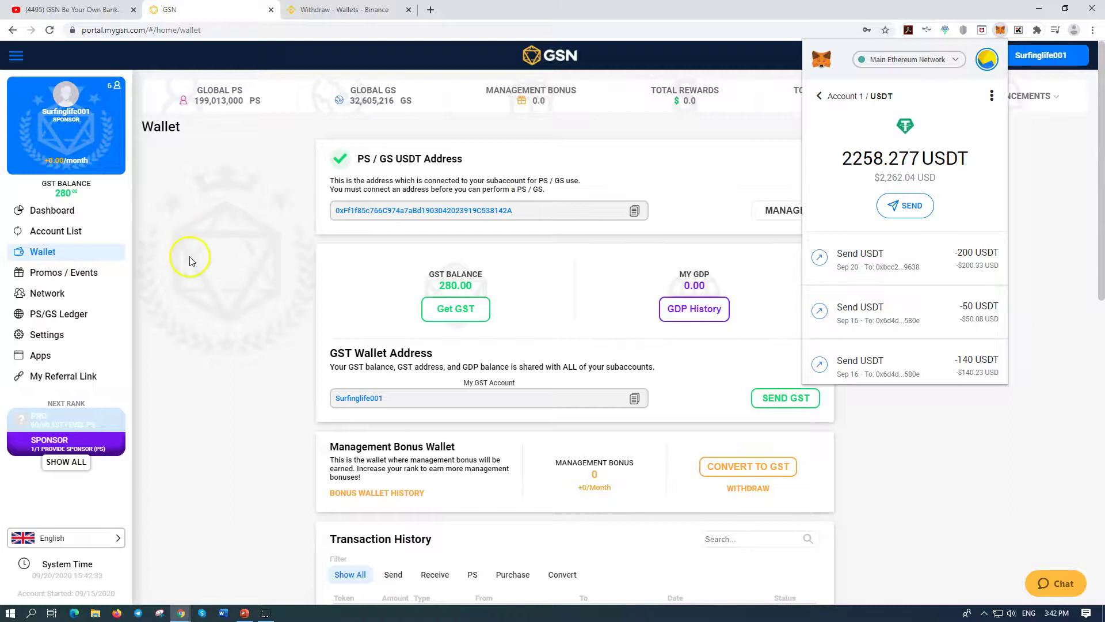
pyautogui.click(234, 260)
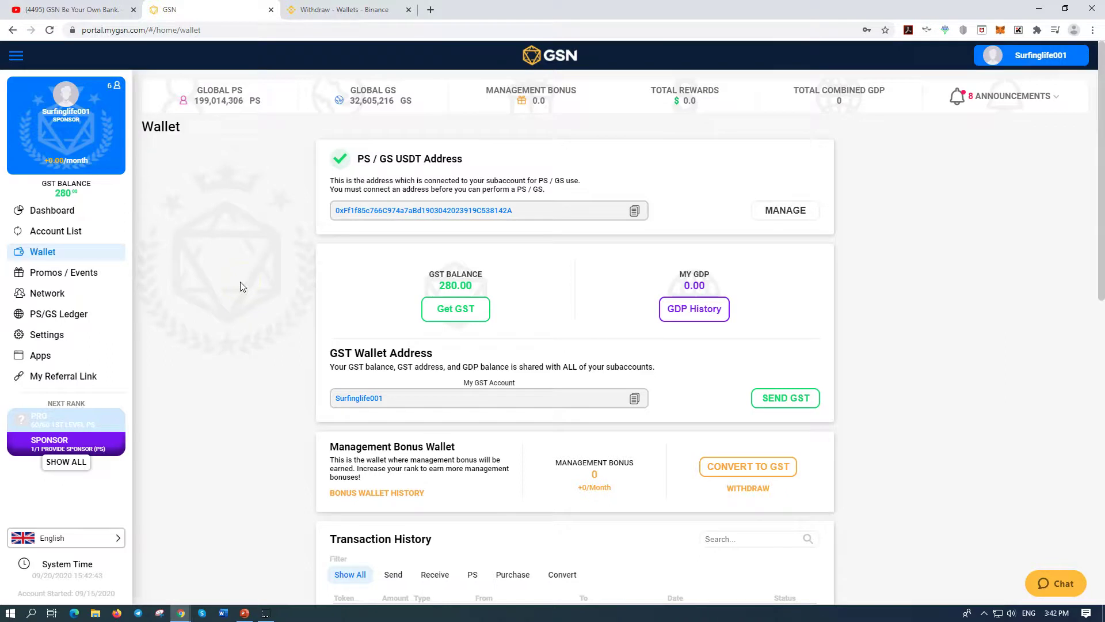
# - Return to the GSN dashboard and switch through the subaccounts ending in 002 and 003 to view their sponsorship charts and PS tickets
pyautogui.click(51, 210)
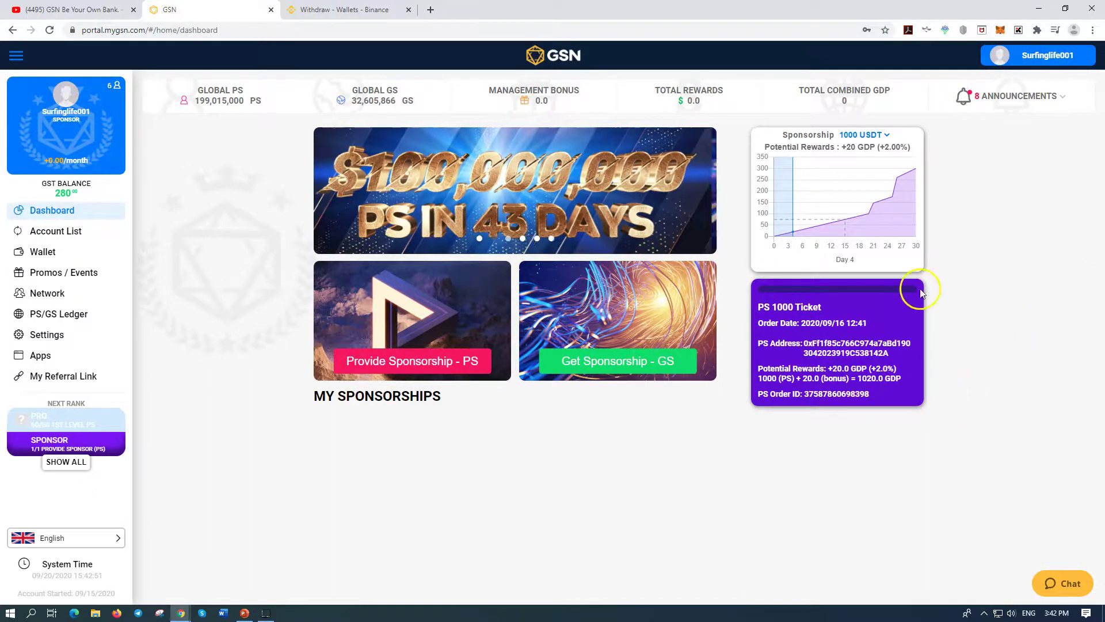
pyautogui.click(1062, 56)
pyautogui.click(579, 381)
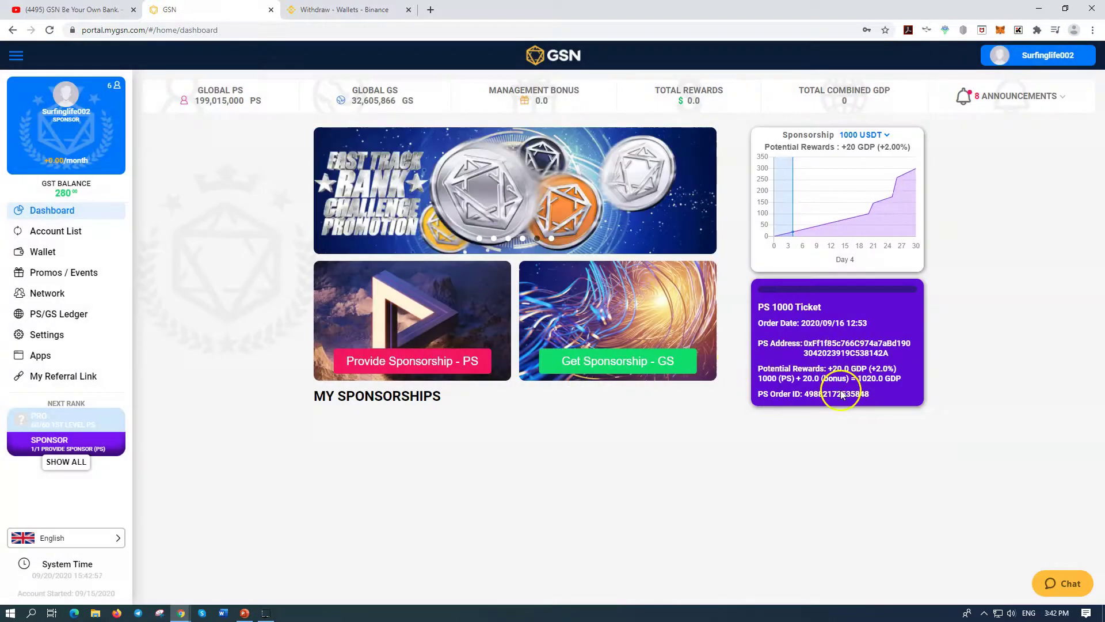
pyautogui.moveTo(793, 243)
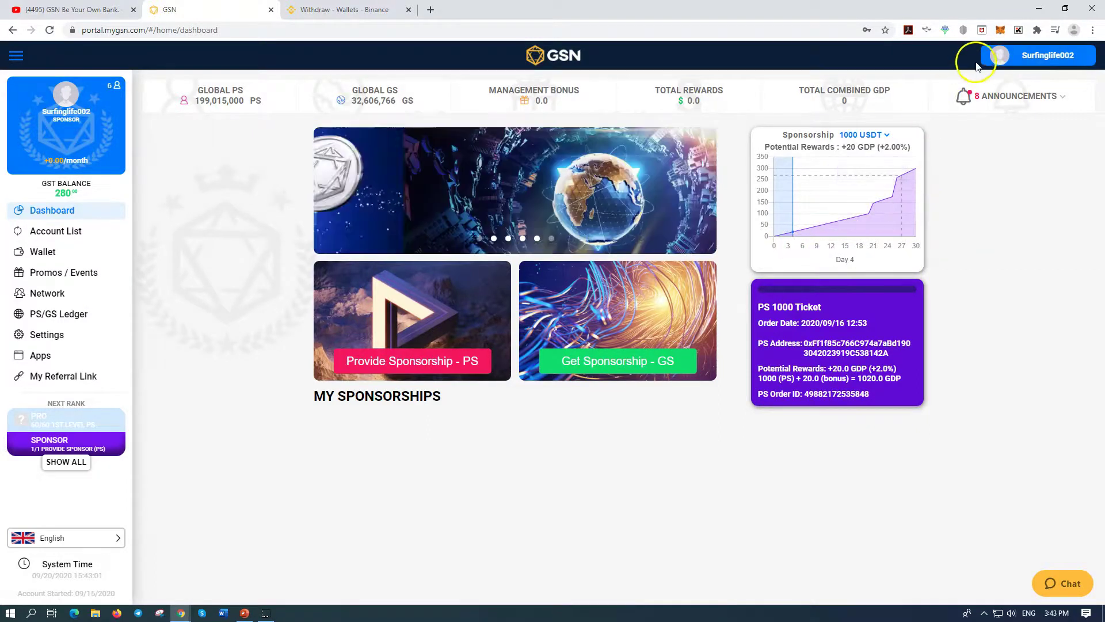
pyautogui.click(1011, 55)
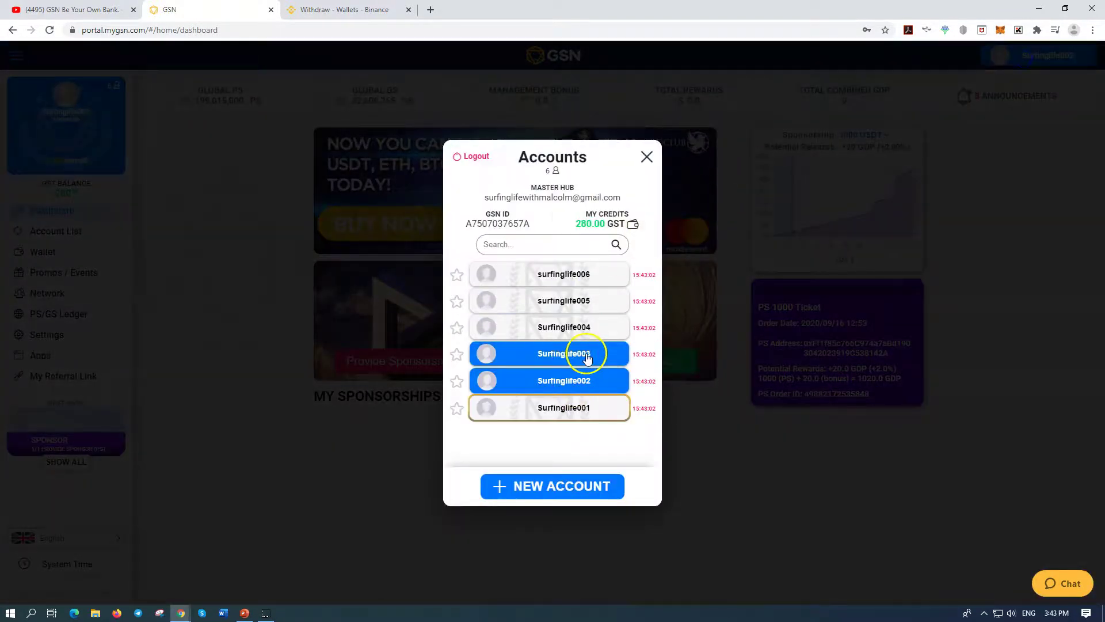
pyautogui.click(585, 354)
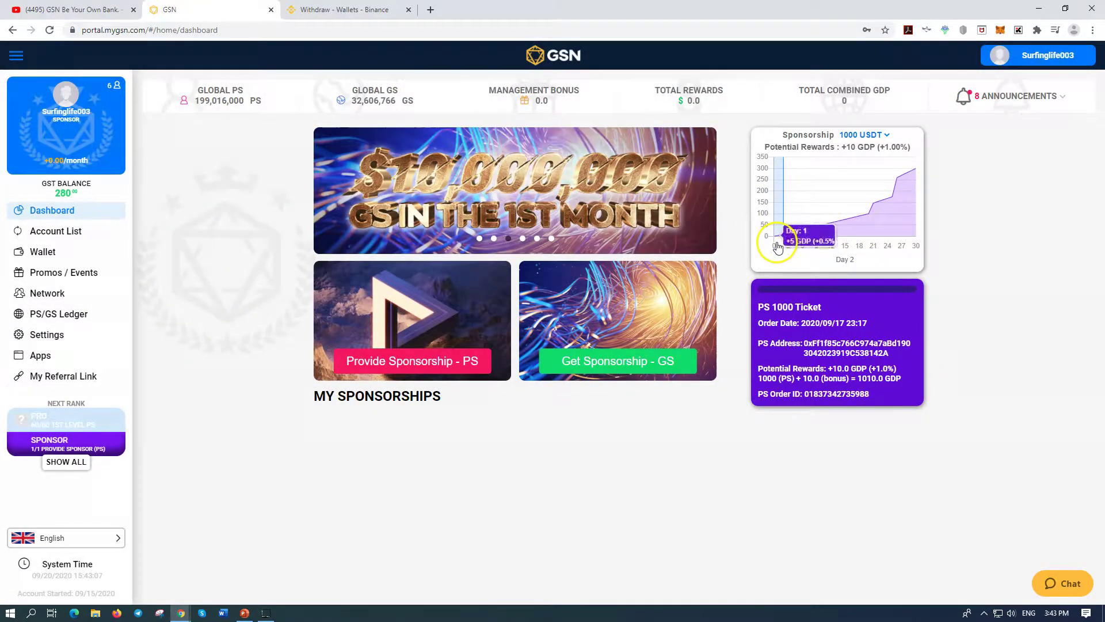
# - Switch to the subaccounts ending in 004 and 005 in turn to view their sponsorship charts and PS tickets
pyautogui.click(1048, 55)
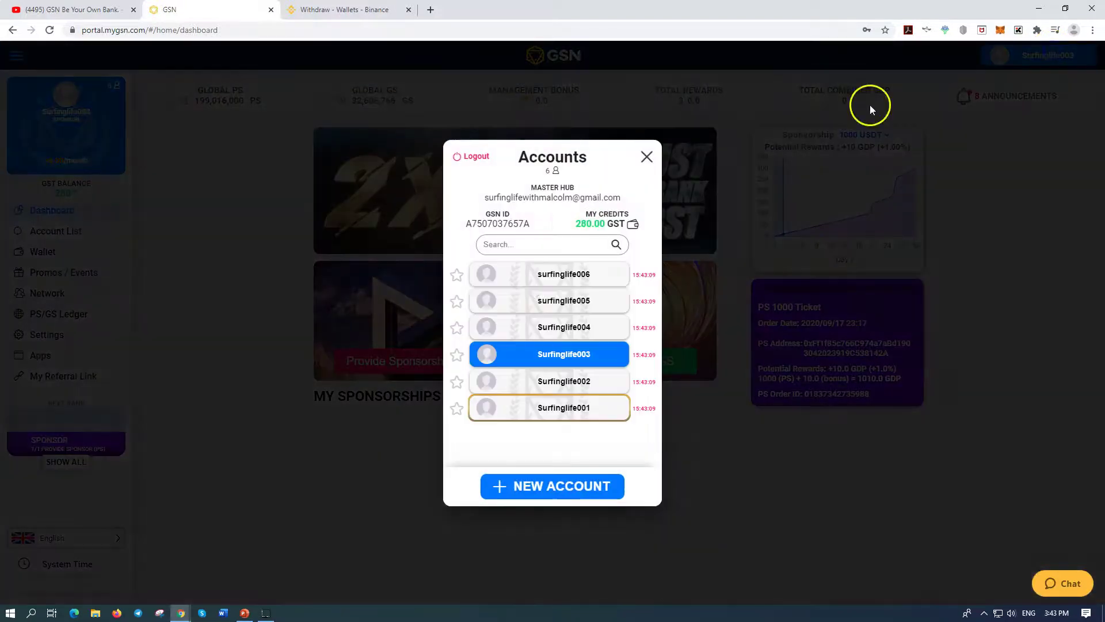
pyautogui.click(527, 324)
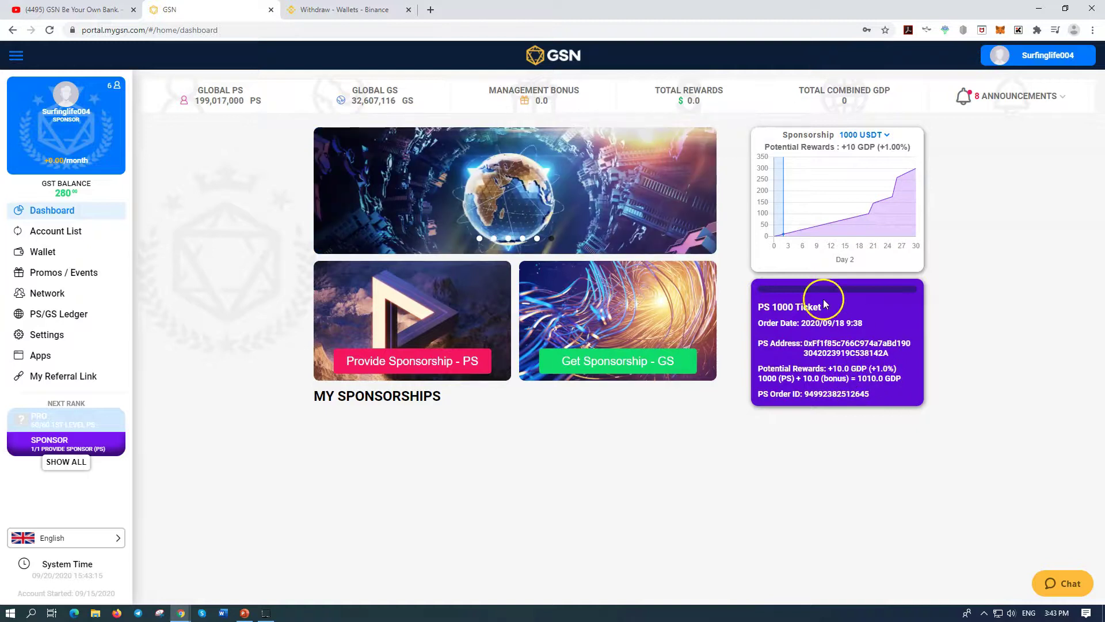
pyautogui.click(1044, 55)
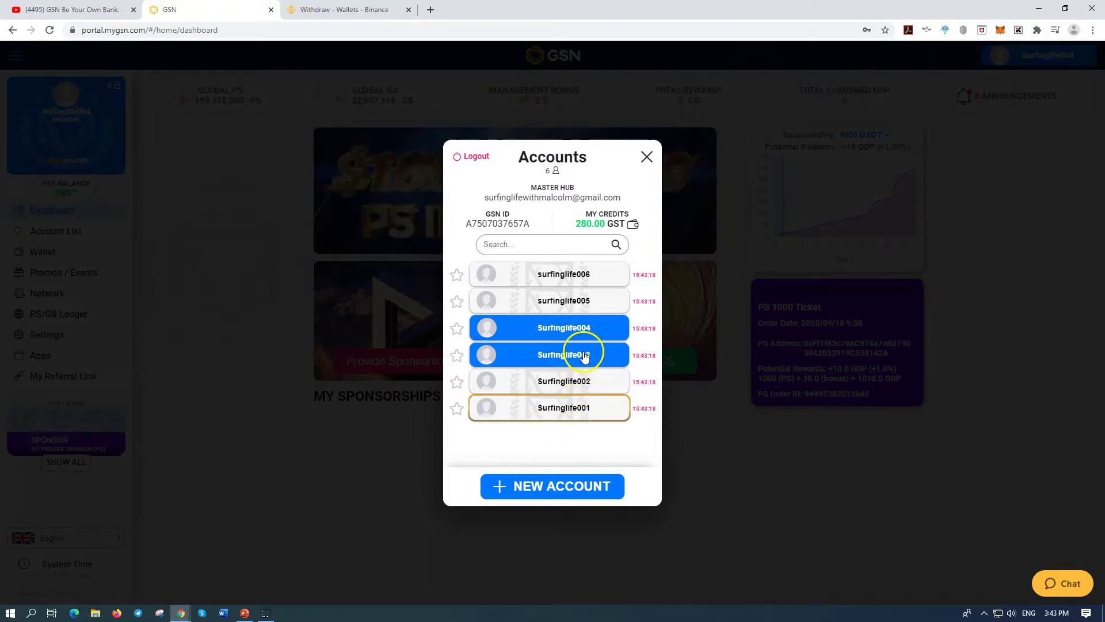
pyautogui.click(574, 302)
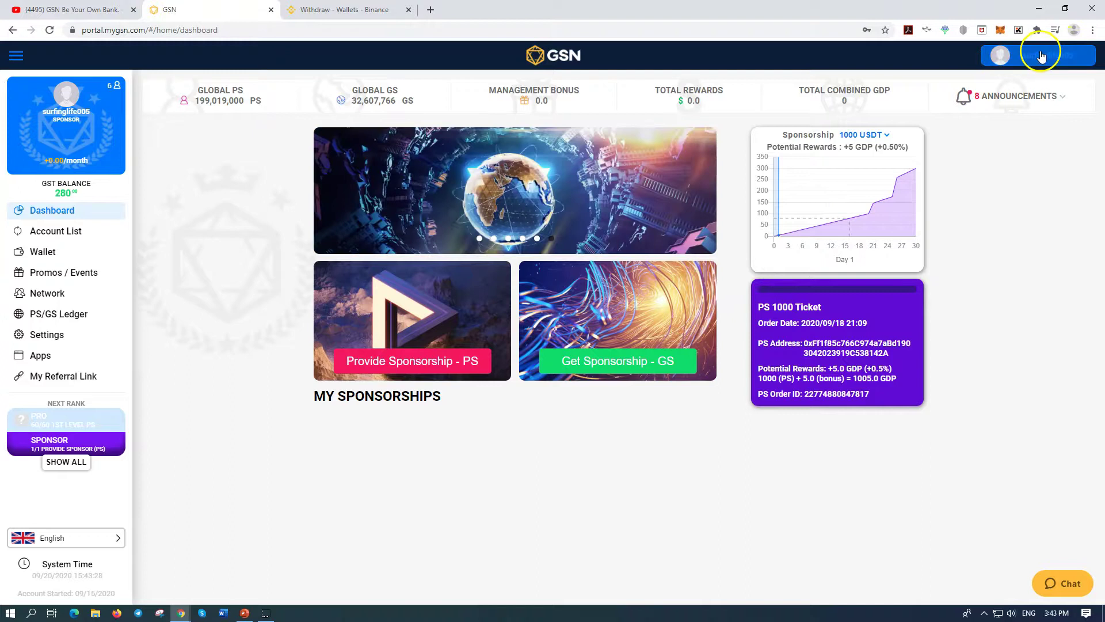
# - View the sponsorship chart and PS ticket of the subaccount ending in 006, and switch back to the one ending in 001
pyautogui.click(1021, 59)
pyautogui.click(575, 274)
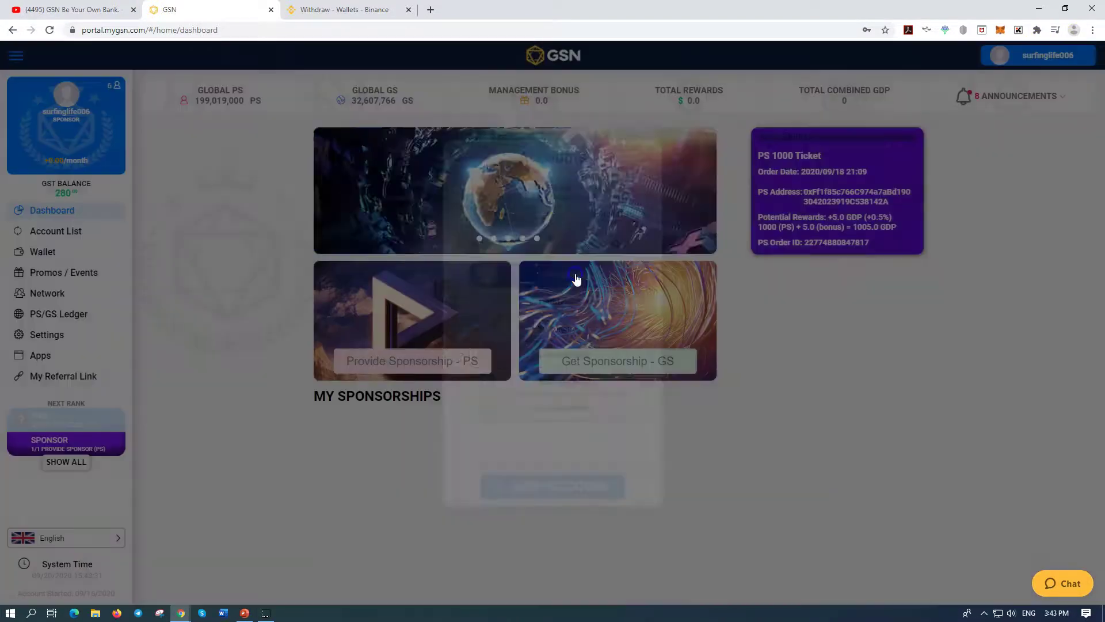
pyautogui.click(777, 248)
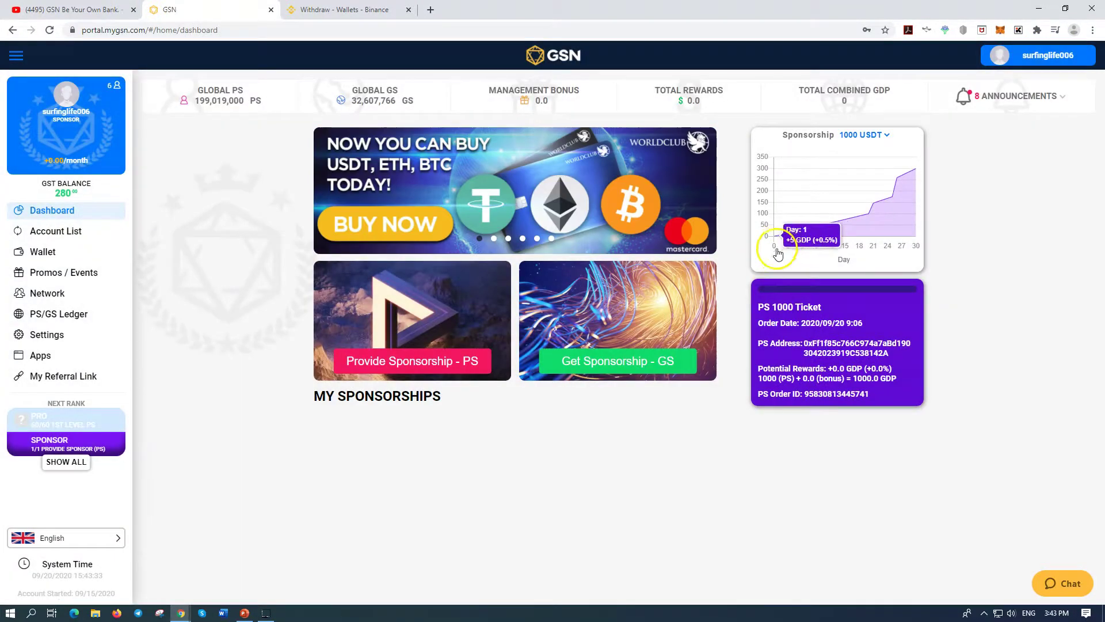
pyautogui.click(1052, 57)
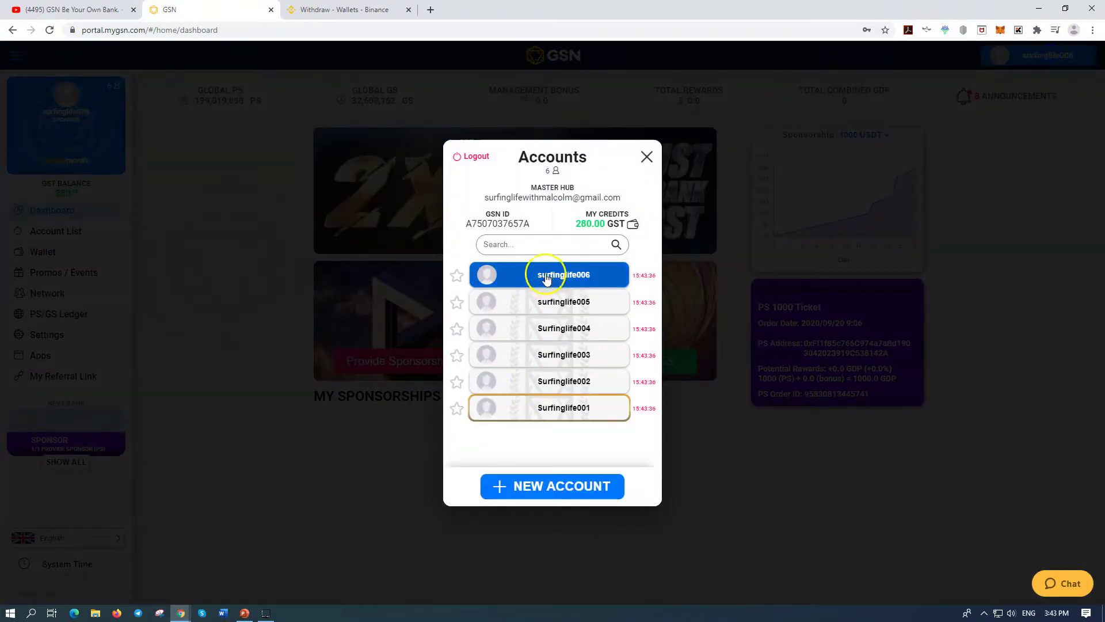
pyautogui.click(530, 411)
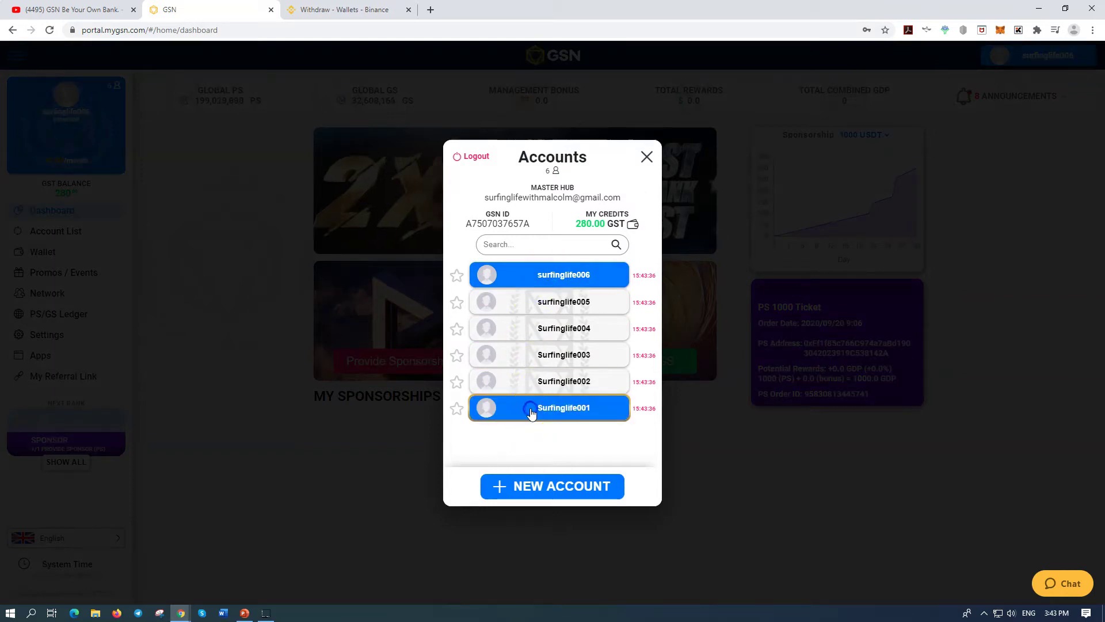